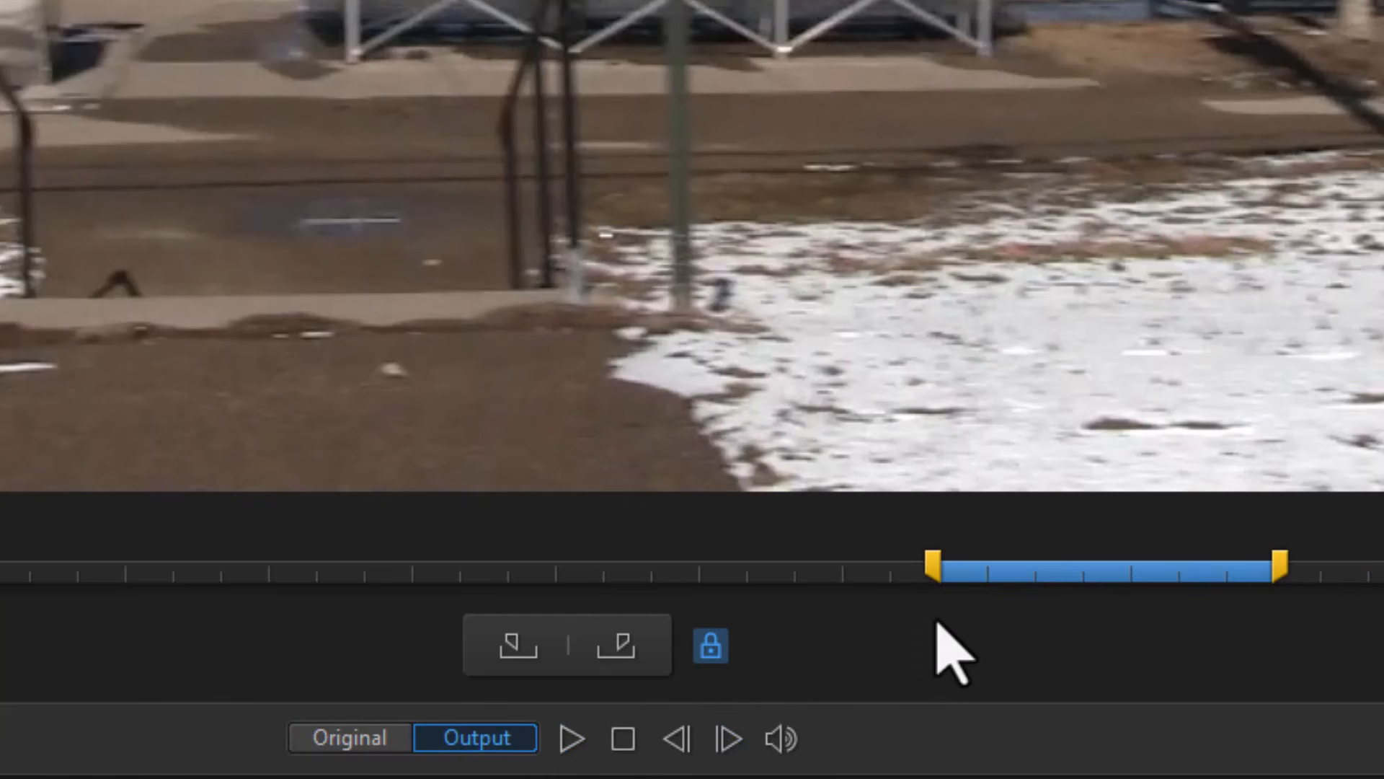
# Preview the trimmed output of clip 00207 and apply the single trim from 00:00:48:02 to 00:00:57:17
pyautogui.click(571, 739)
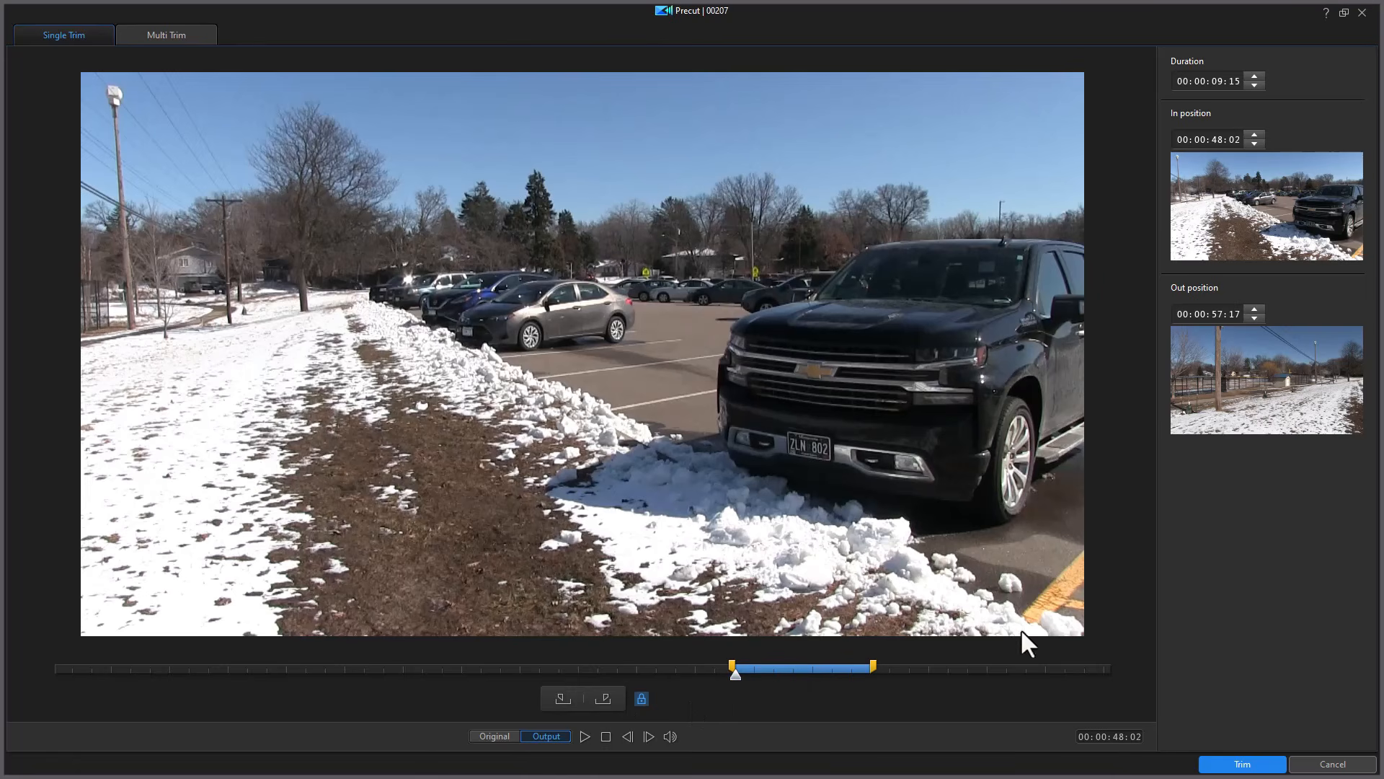
pyautogui.click(1231, 766)
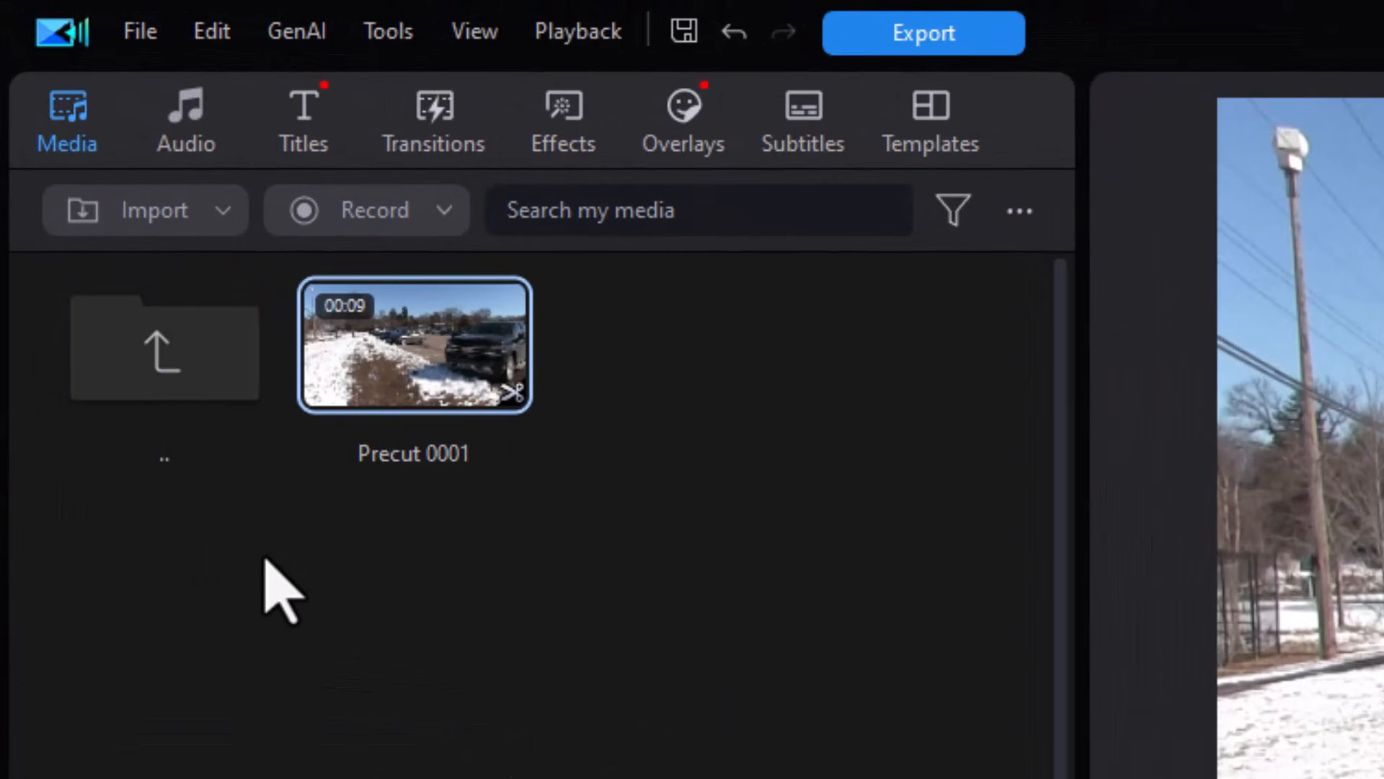
# Examine the Precut 0001 clip's details and options, and go between its folder and the main media library
pyautogui.moveTo(408, 454)
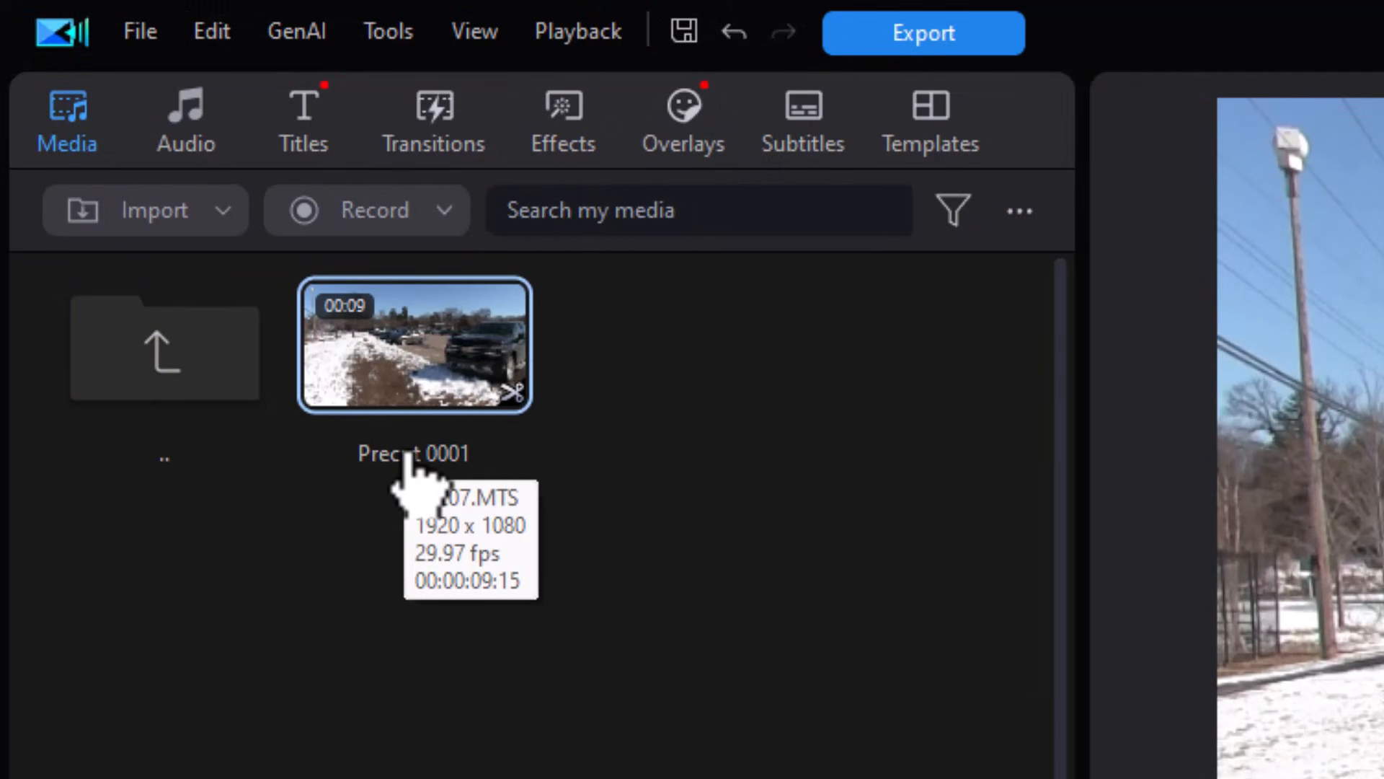
pyautogui.rightClick(404, 453)
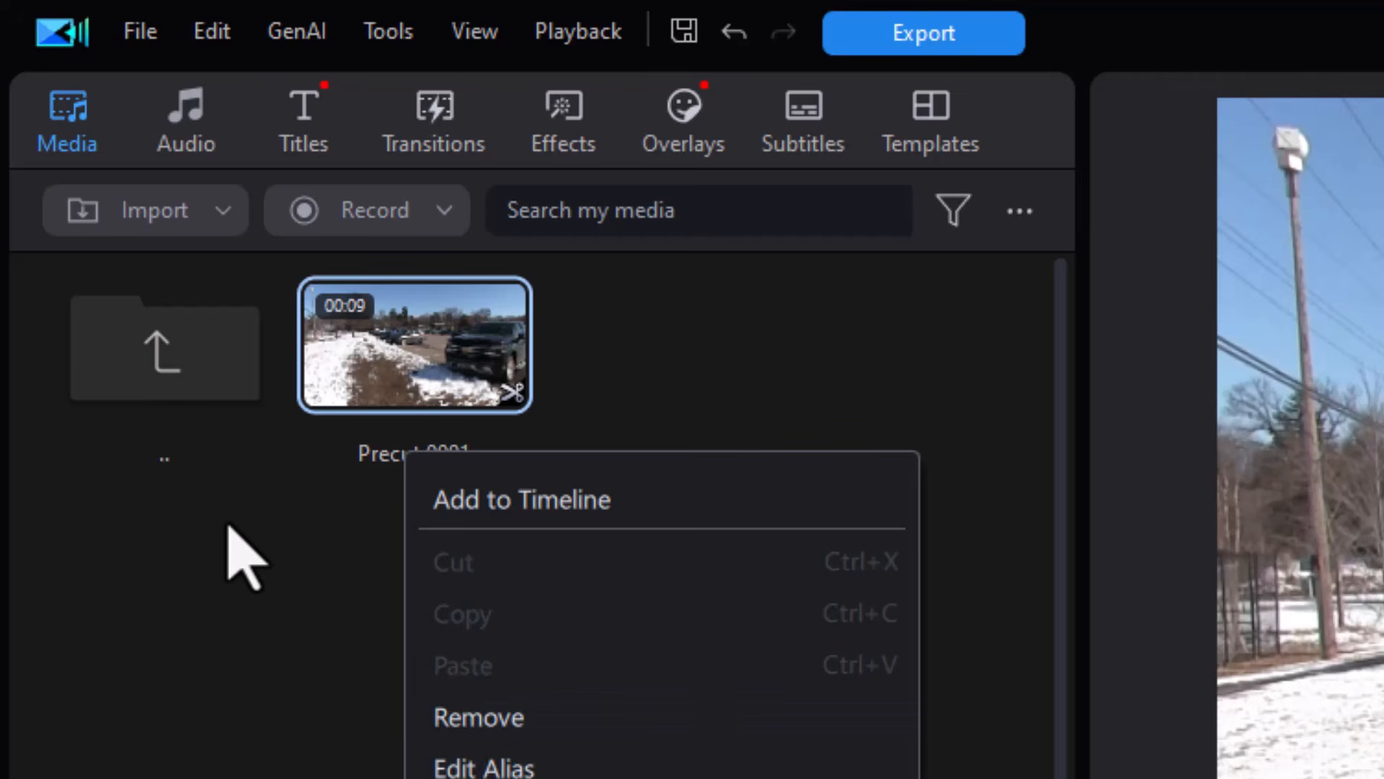
pyautogui.click(155, 378)
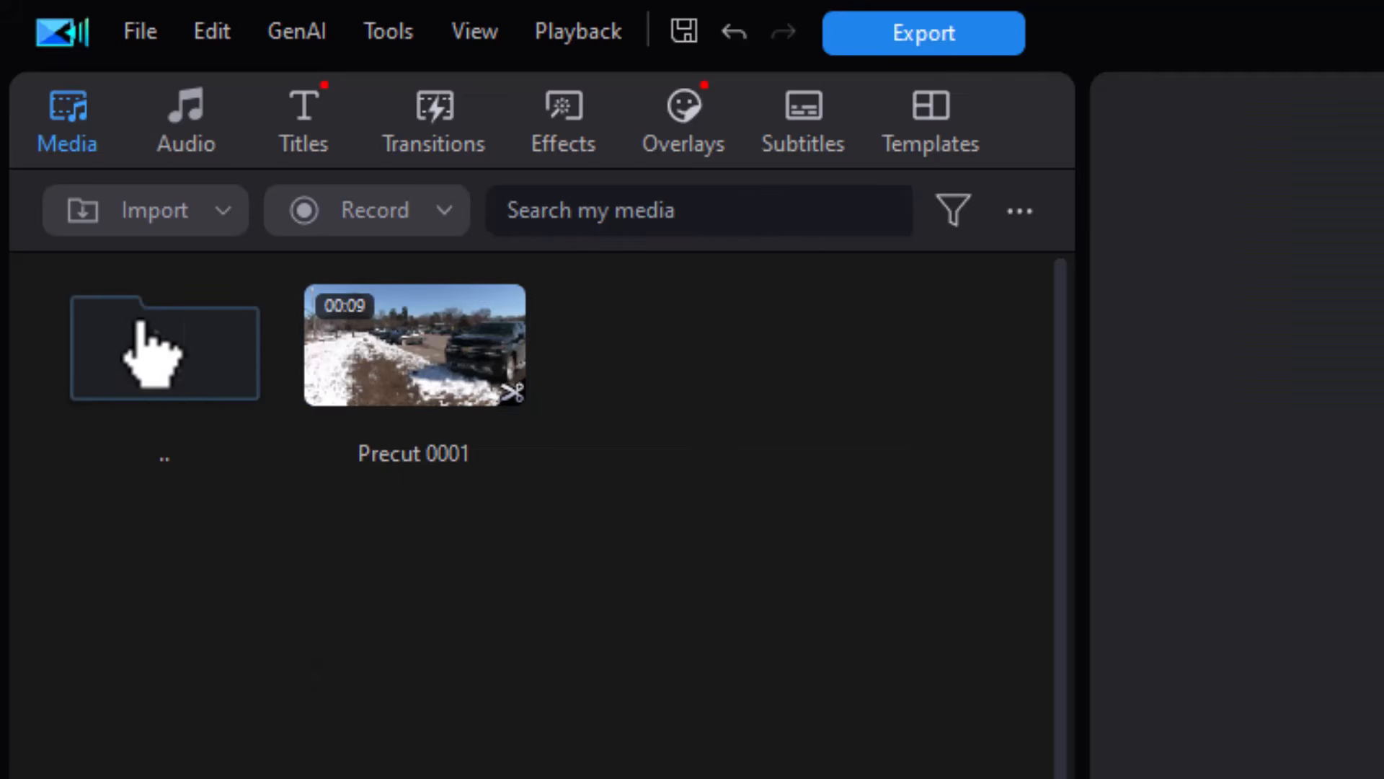
pyautogui.doubleClick(165, 382)
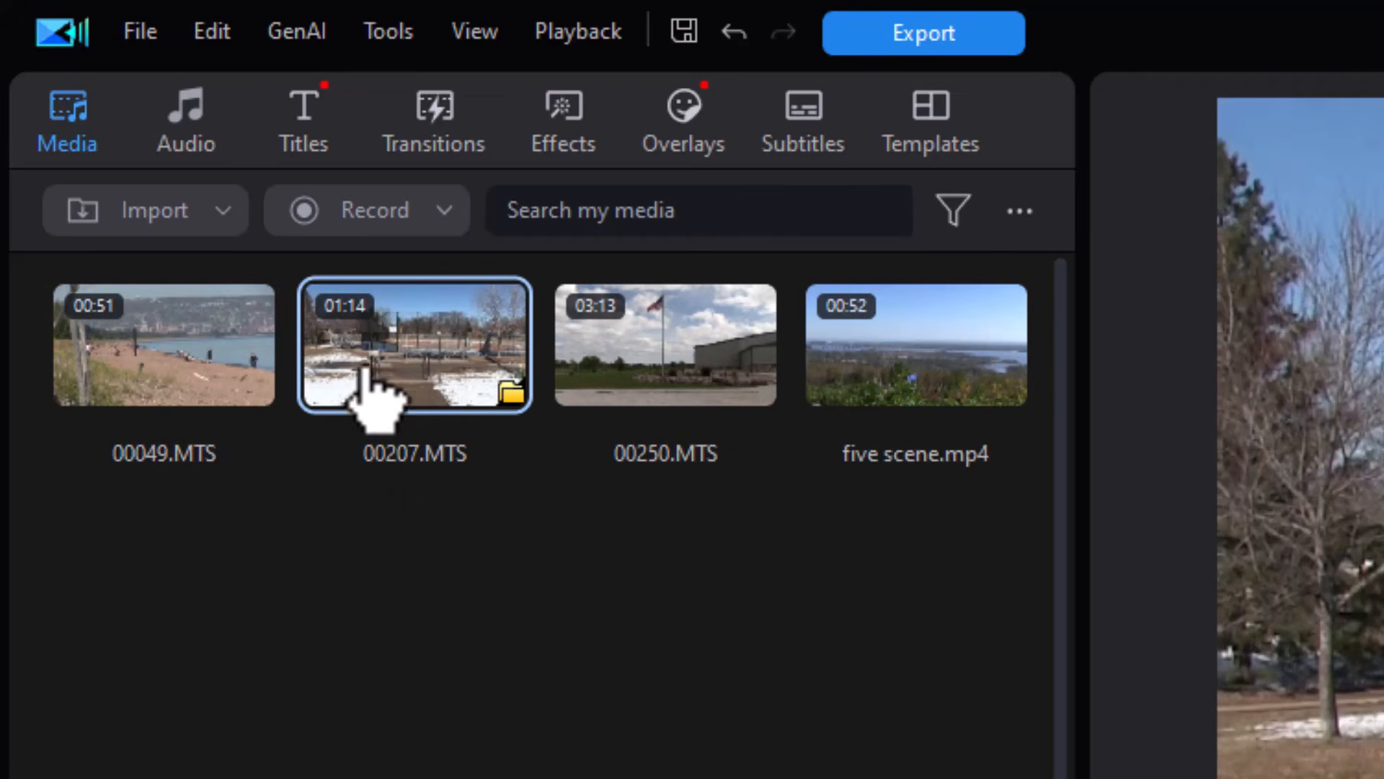
pyautogui.click(512, 395)
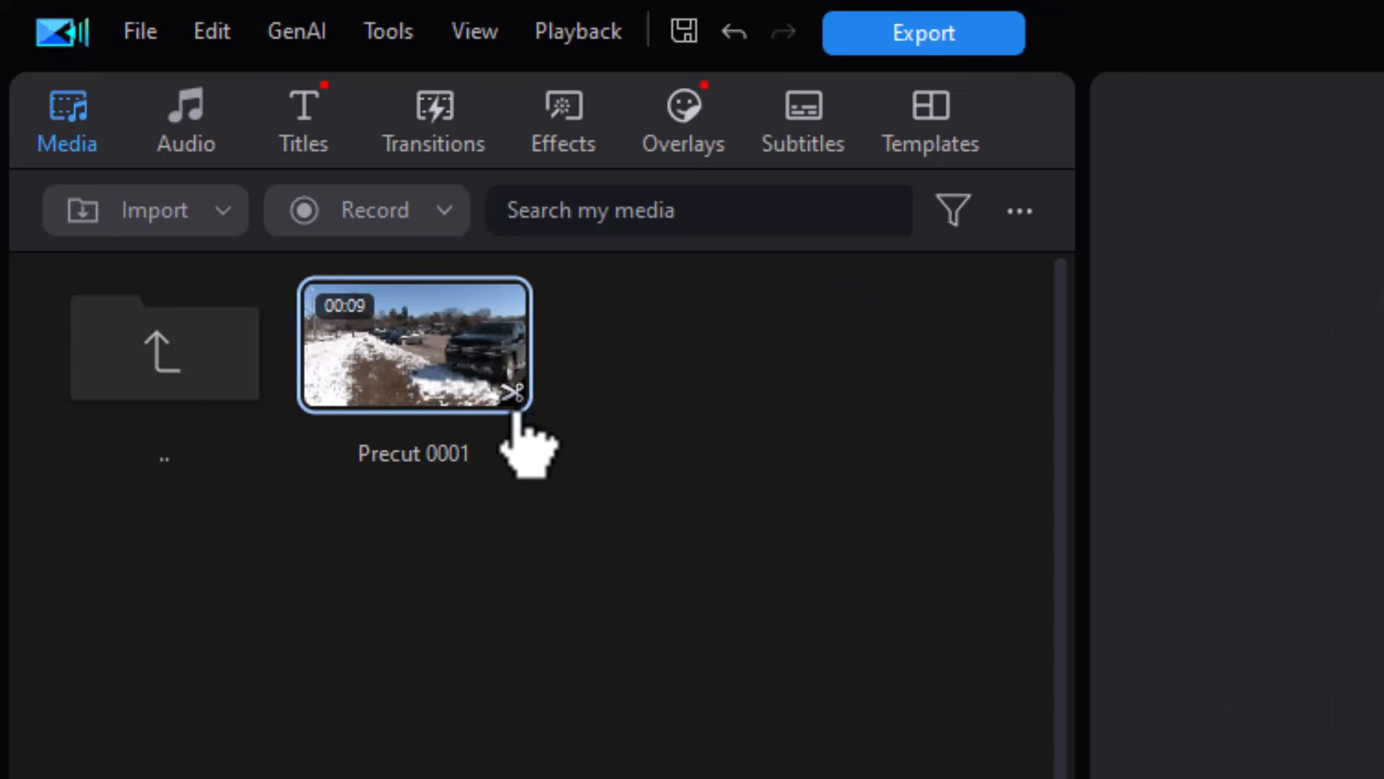
pyautogui.doubleClick(150, 364)
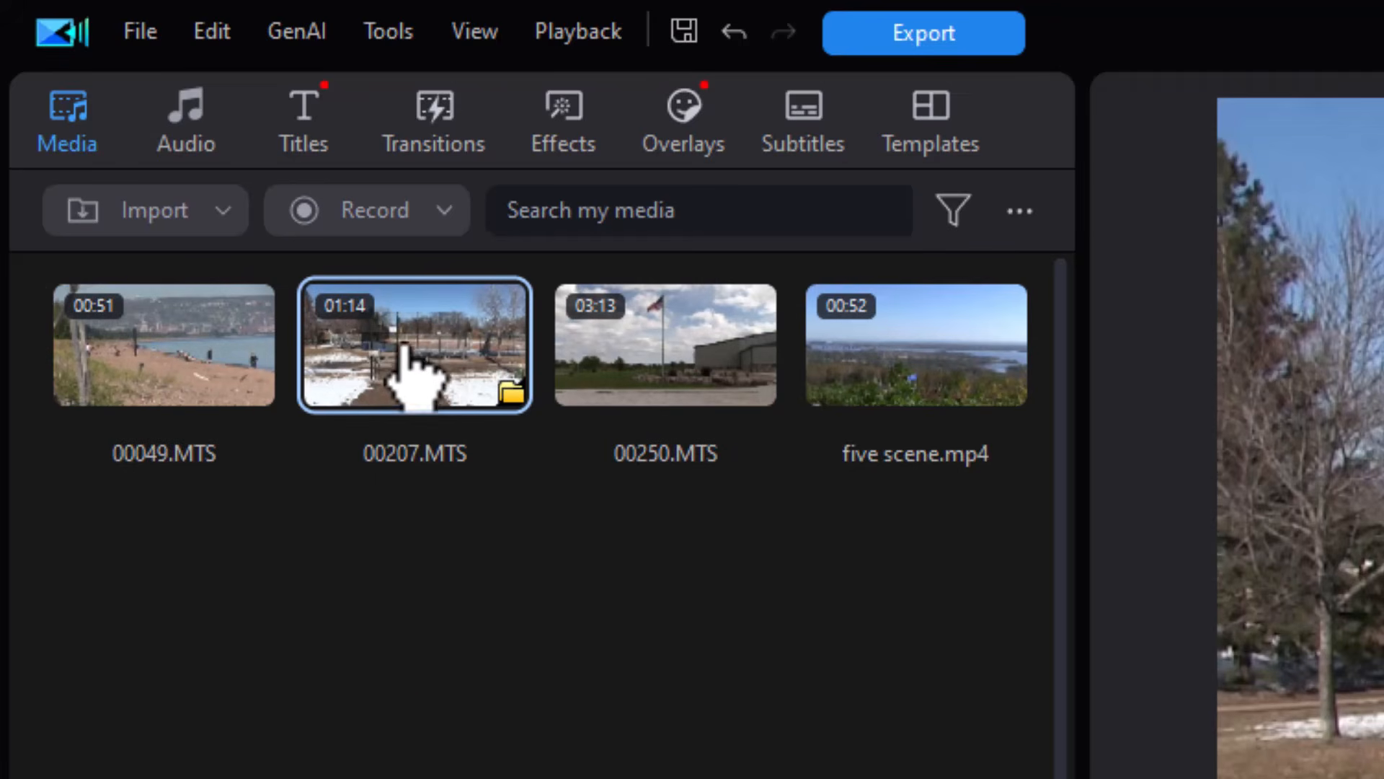
# Place the full 00207.MTS clip at the start of video track 1 and scrub through its footage
pyautogui.moveTo(415, 347); pyautogui.dragTo(119, 667)
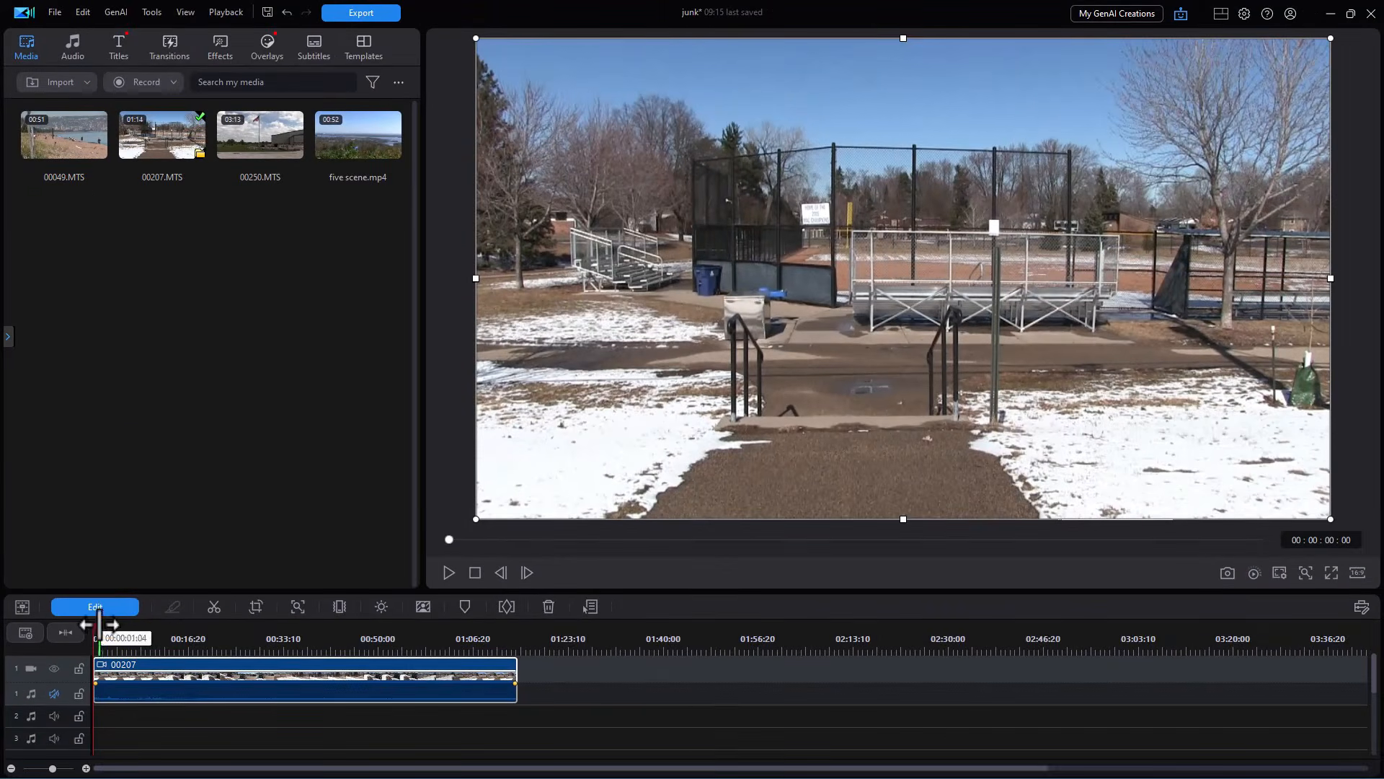
pyautogui.click(261, 632)
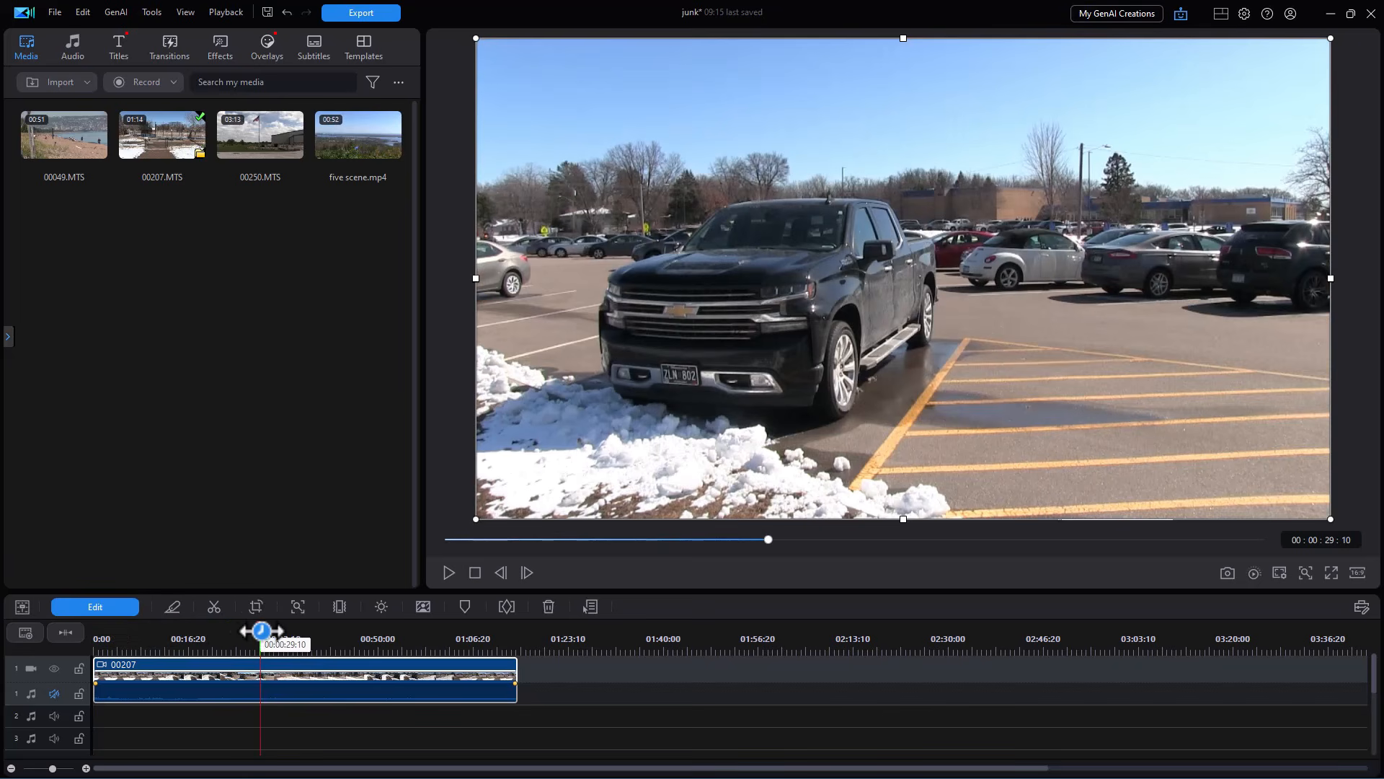
pyautogui.moveTo(261, 631); pyautogui.dragTo(247, 670)
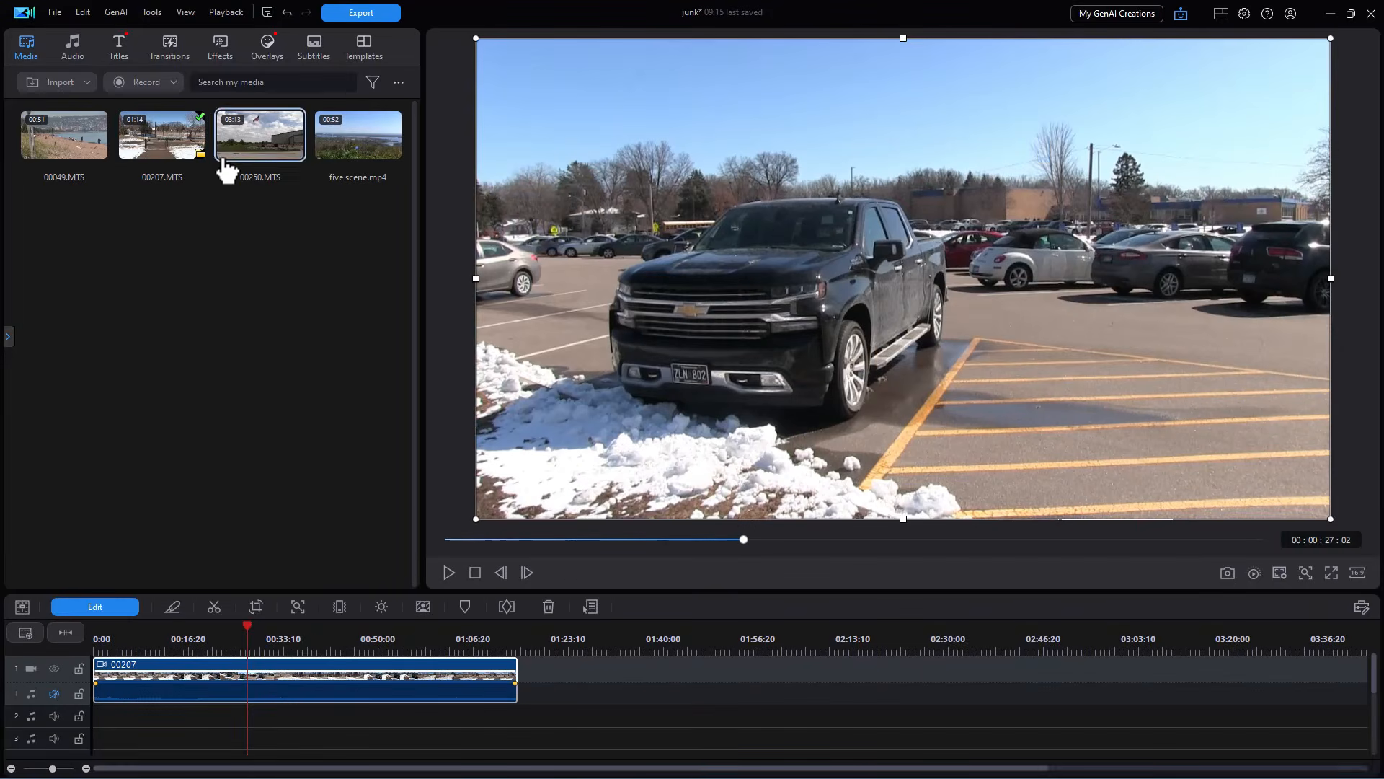
# Place the Precut 0001 clip on track 1 beyond the 00207 clip and scrub through it
pyautogui.click(199, 154)
pyautogui.moveTo(176, 148); pyautogui.dragTo(655, 697)
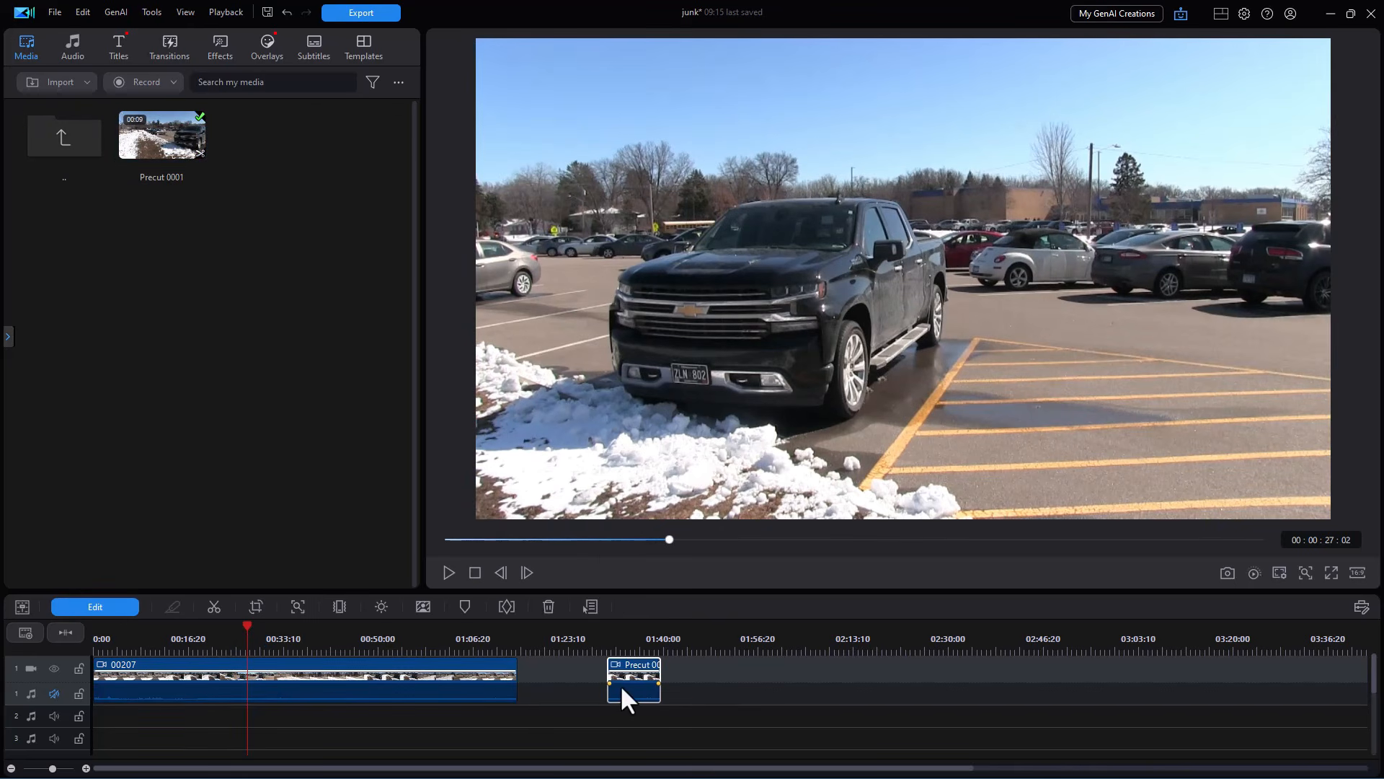
pyautogui.click(614, 633)
pyautogui.moveTo(616, 629)
pyautogui.mouseDown()
pyautogui.moveTo(657, 630)
pyautogui.moveTo(621, 636)
pyautogui.moveTo(639, 640)
pyautogui.mouseUp()
# Return to the main media library and reopen 00207.MTS in the Precut window
pyautogui.doubleClick(66, 143)
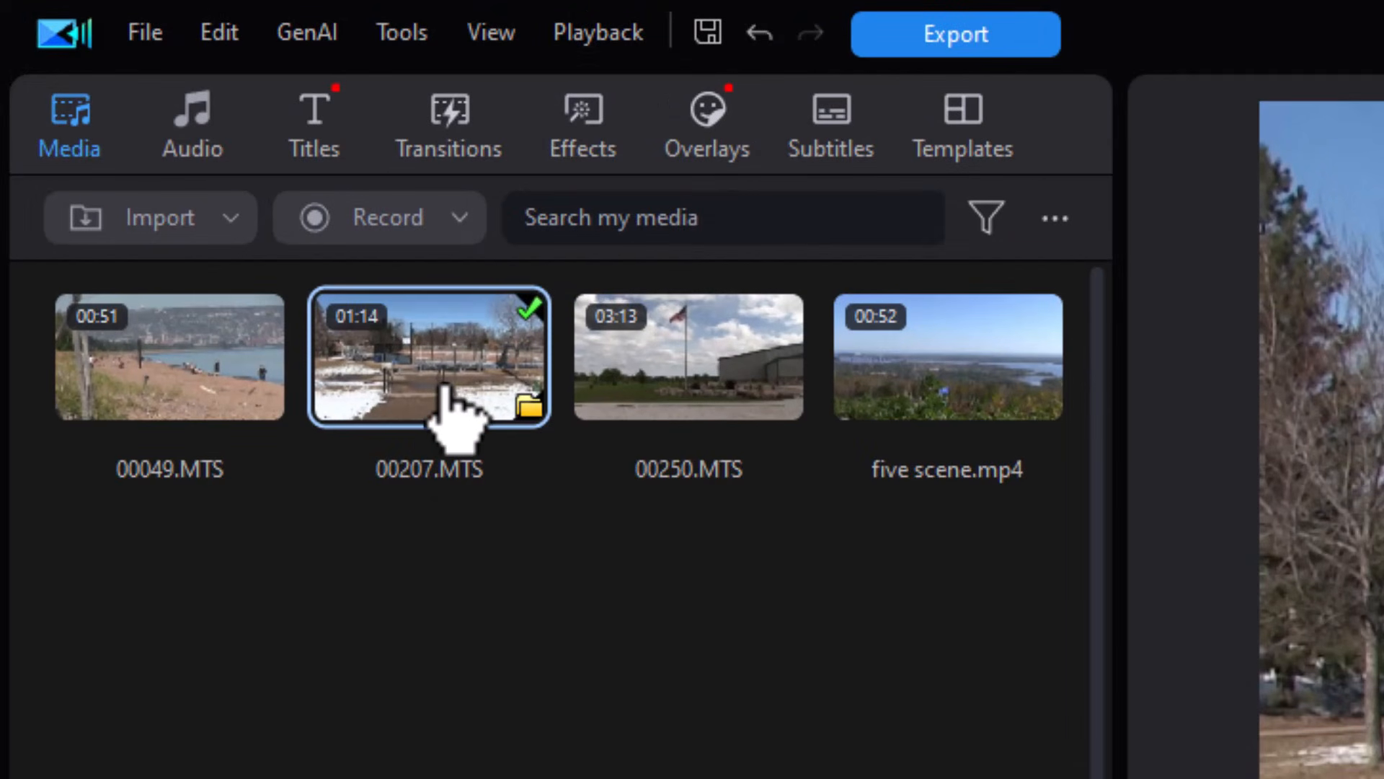
pyautogui.rightClick(445, 387)
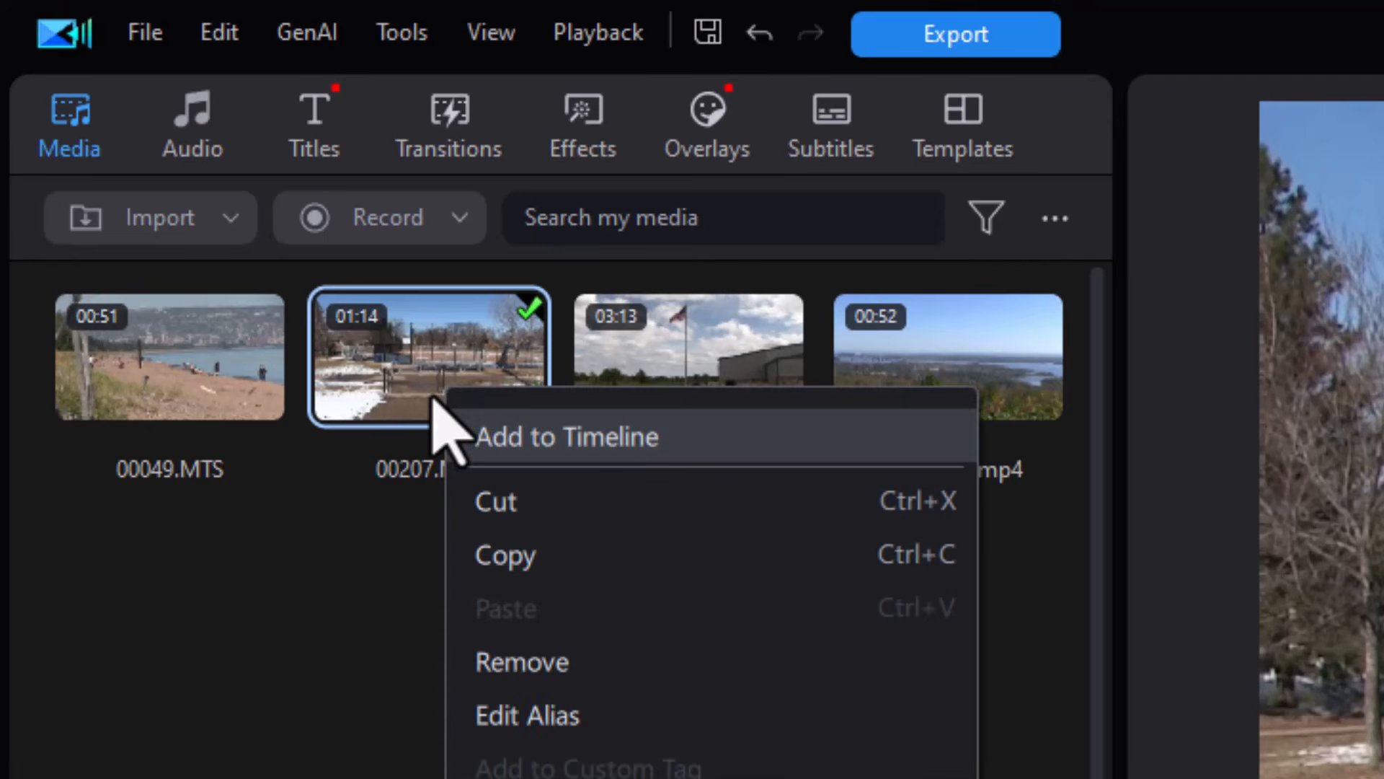
pyautogui.click(544, 662)
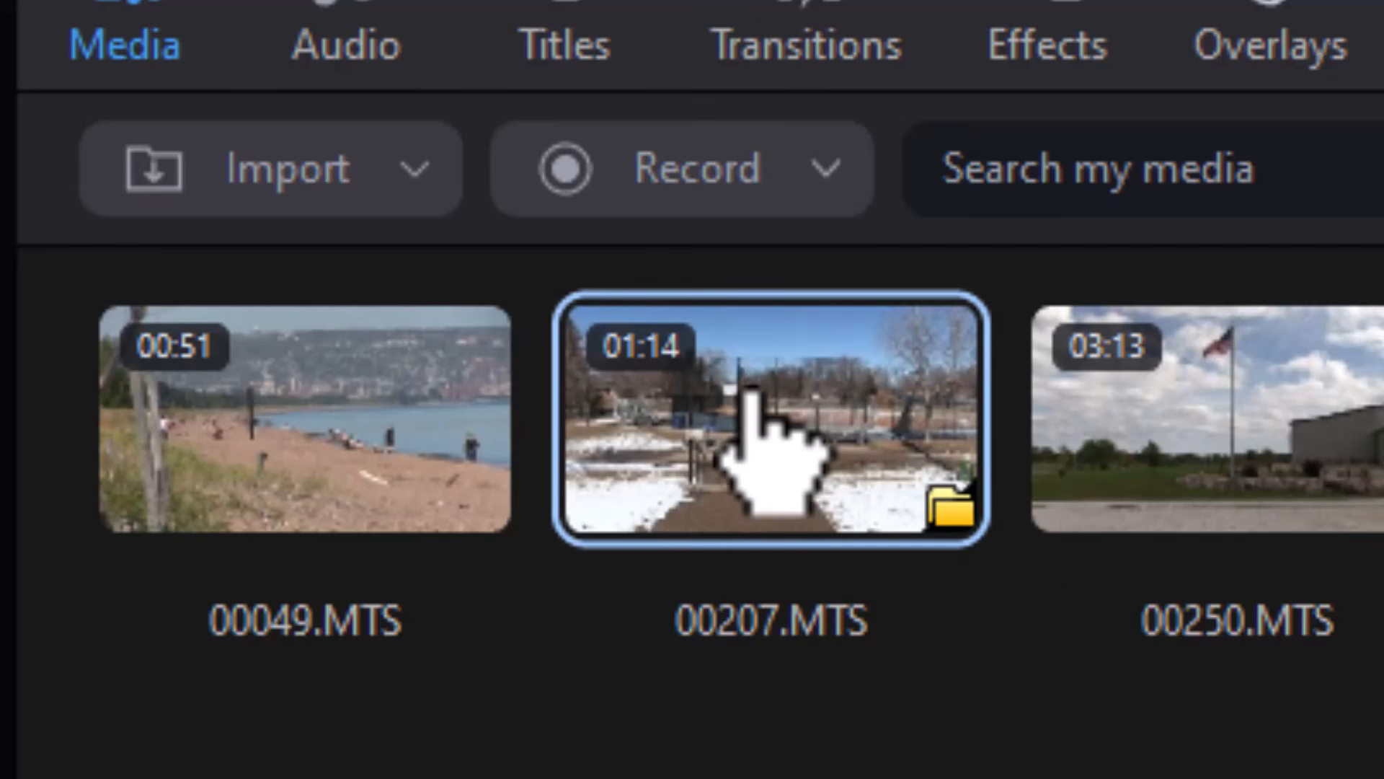
pyautogui.rightClick(770, 415)
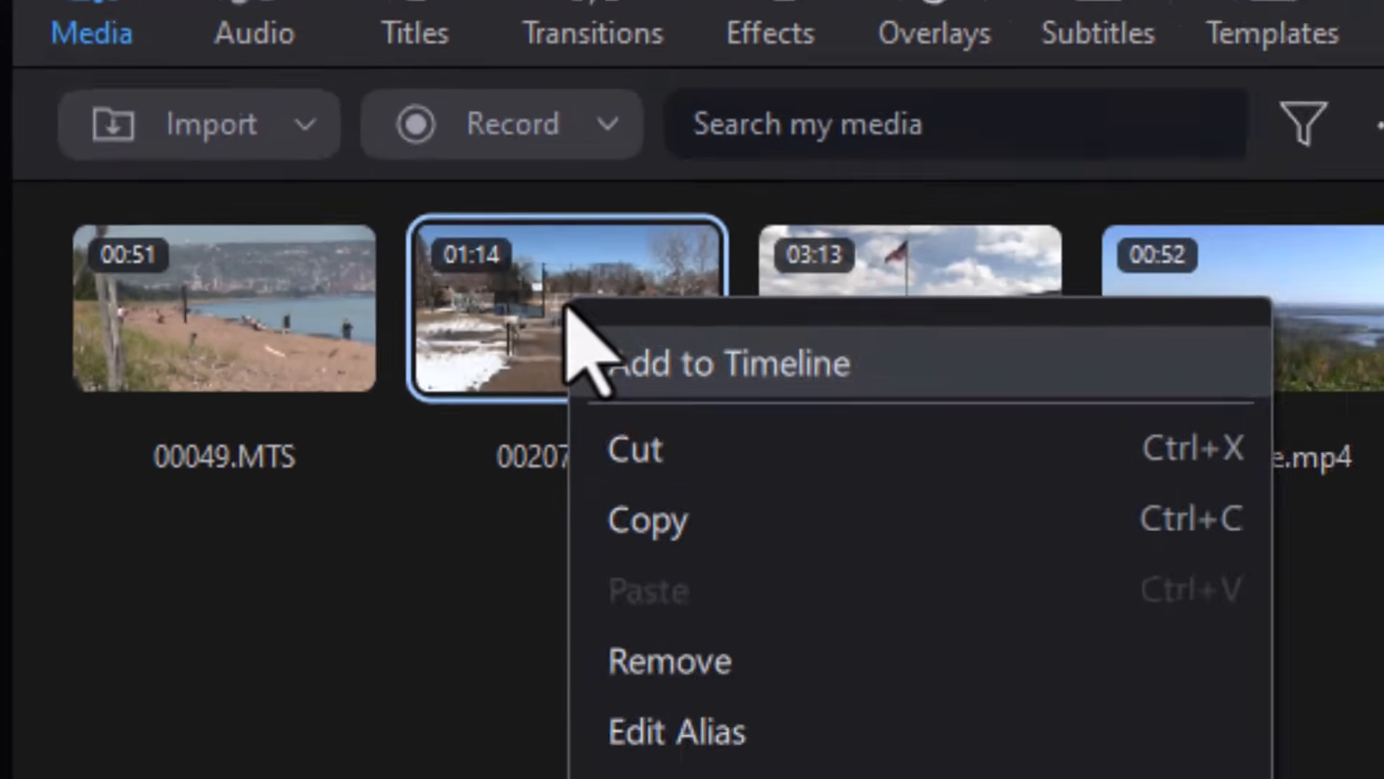
pyautogui.click(516, 621)
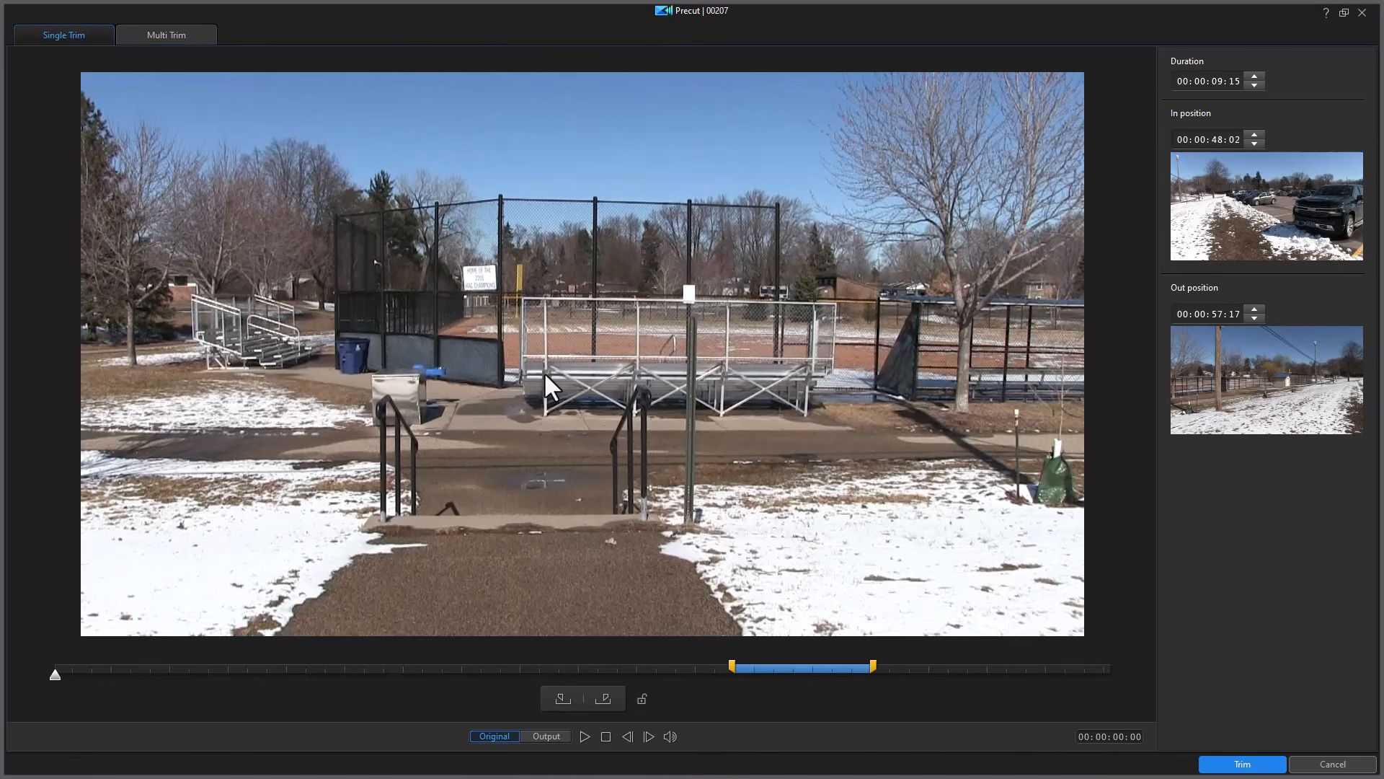
# Switch to Multi Trim mode and delete the existing segment from 00:00:48:02 to 00:00:57:17
pyautogui.click(179, 36)
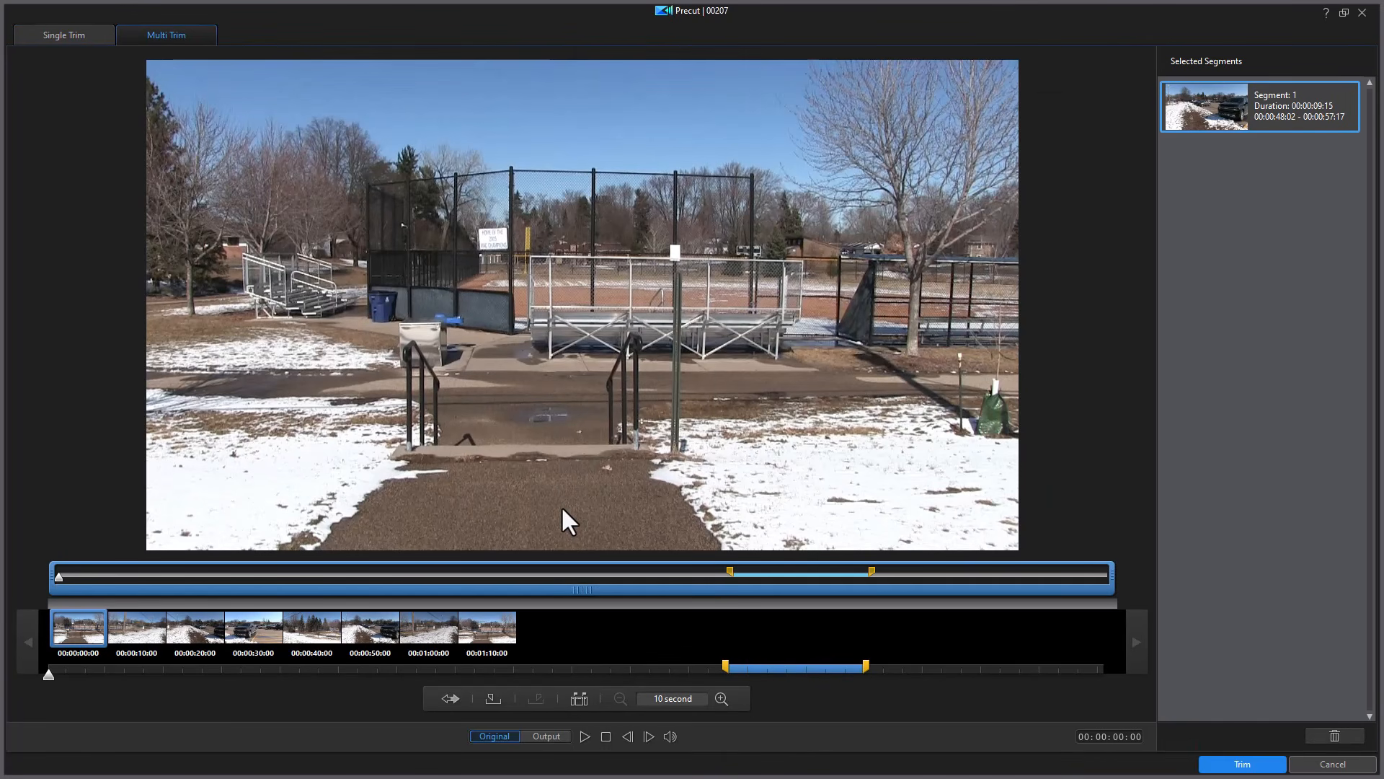
pyautogui.click(1255, 119)
pyautogui.click(1334, 738)
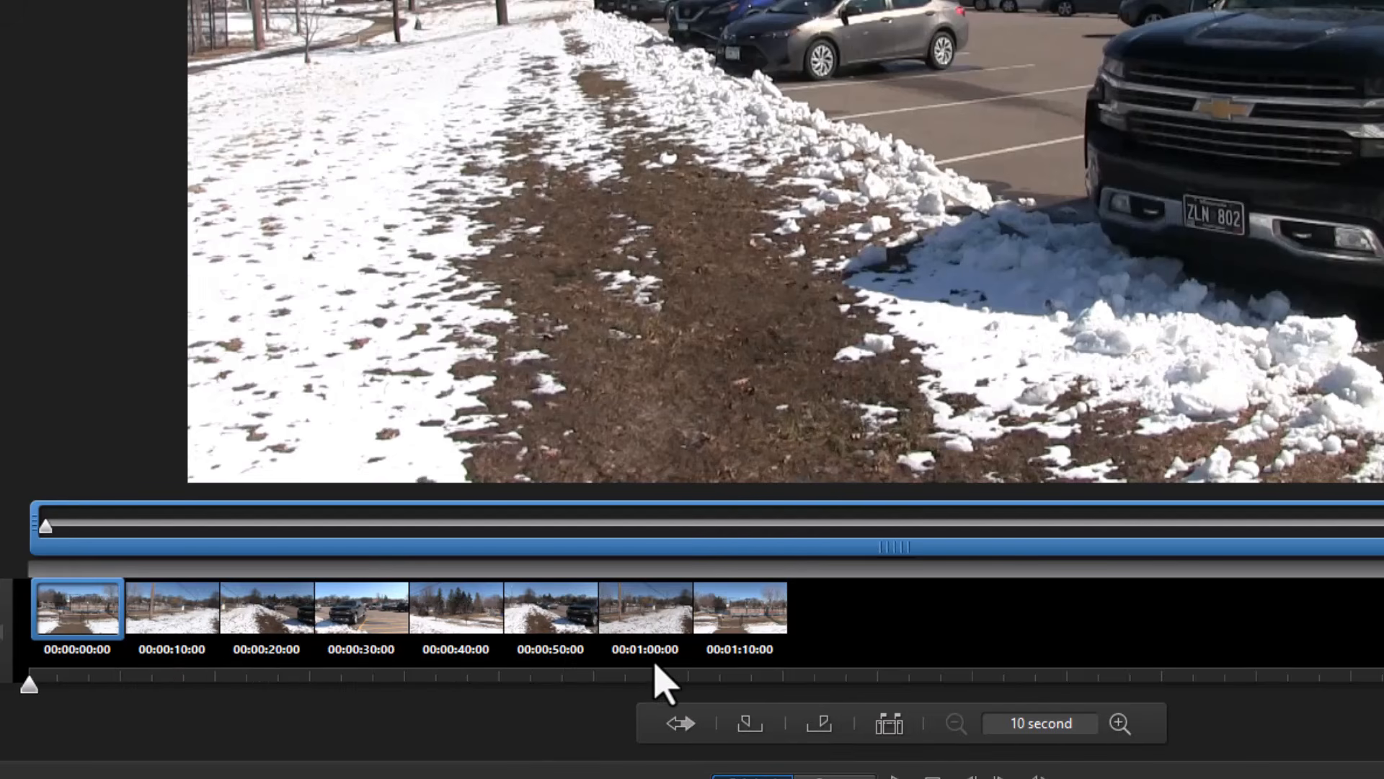
# Reduce the thumbnail interval stepwise to 1 frame, and bring it back to 1 second
pyautogui.click(1119, 724)
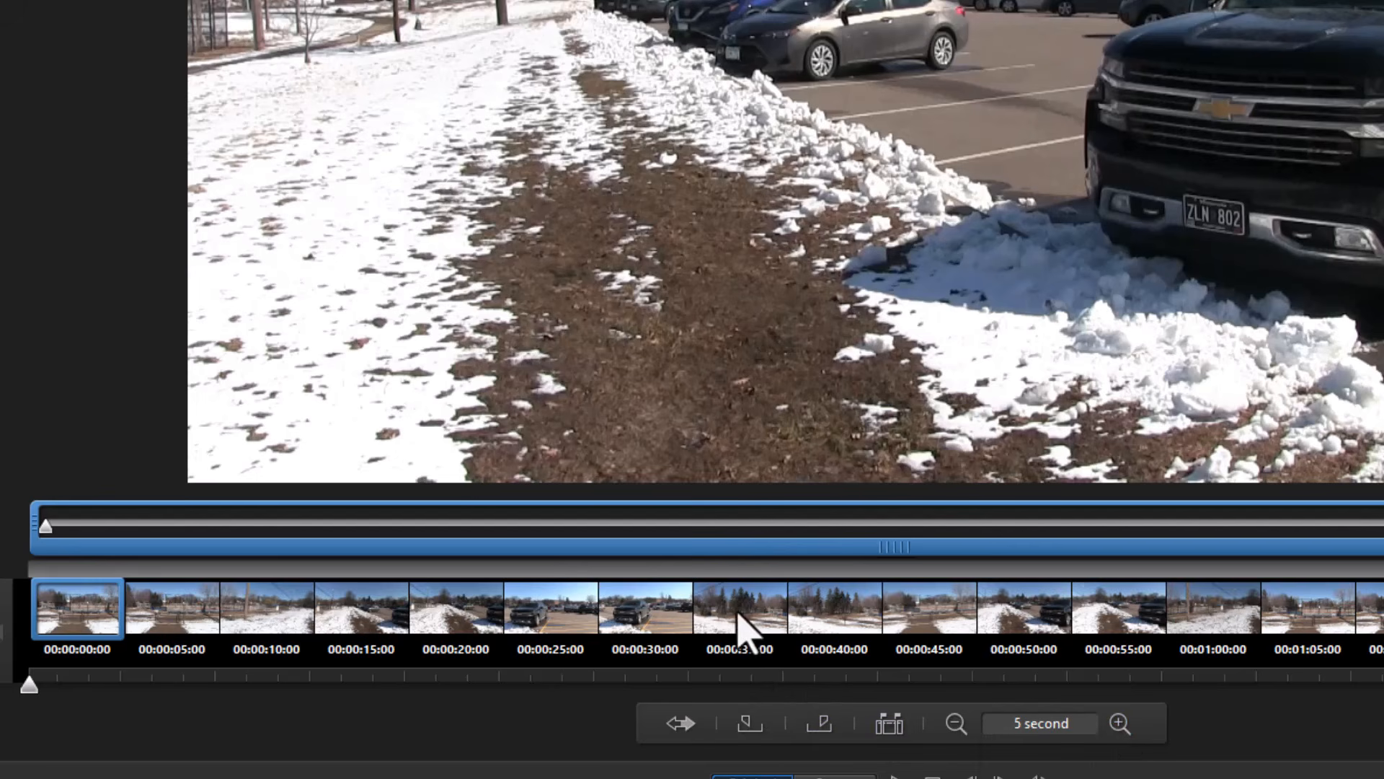
pyautogui.click(1119, 723)
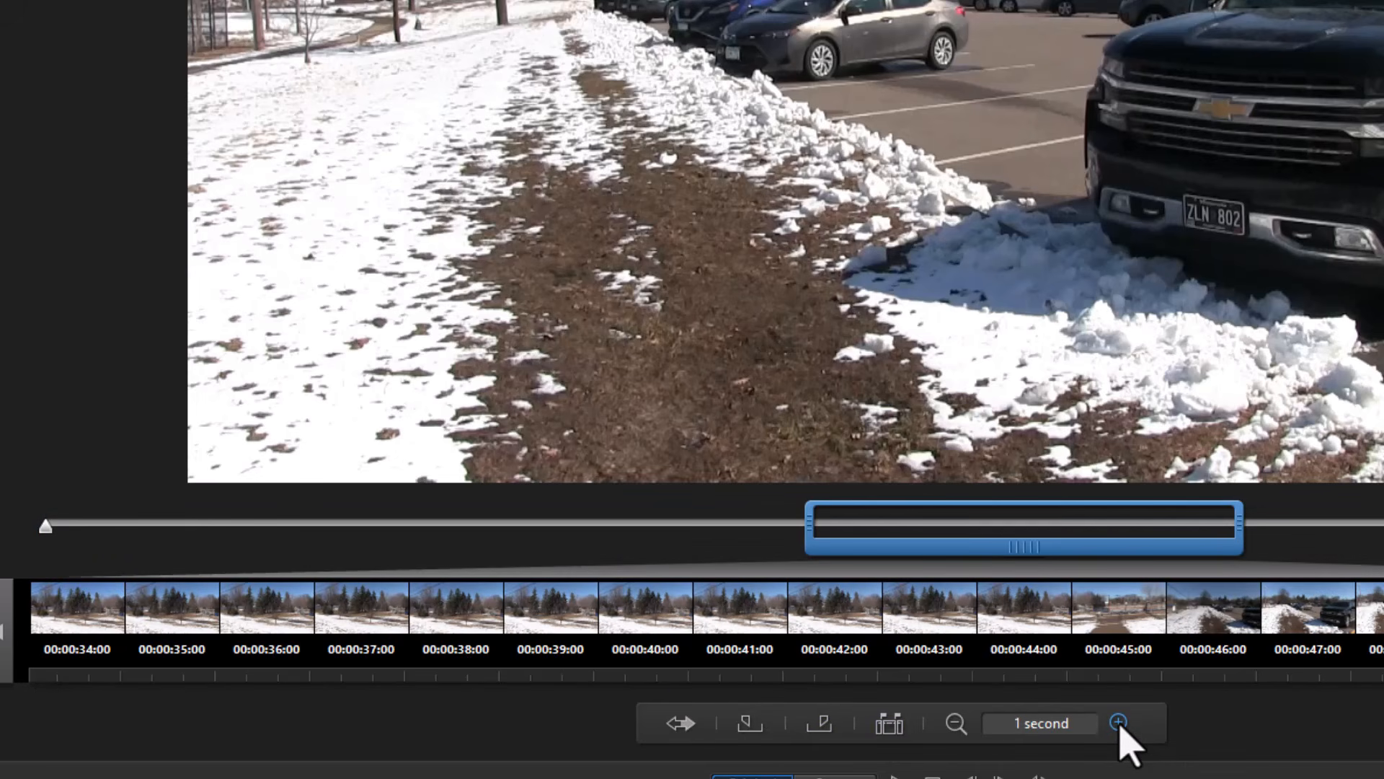
pyautogui.click(1119, 723)
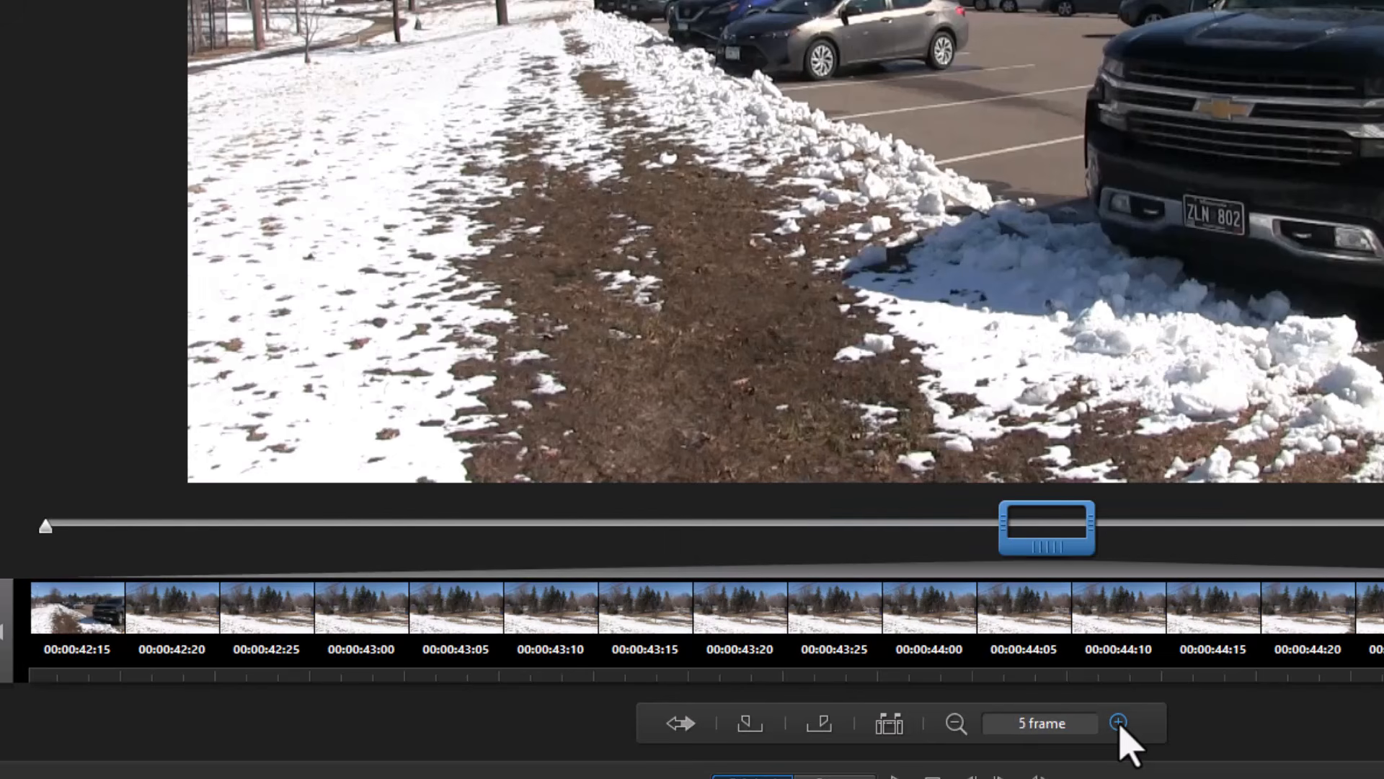
pyautogui.click(1119, 723)
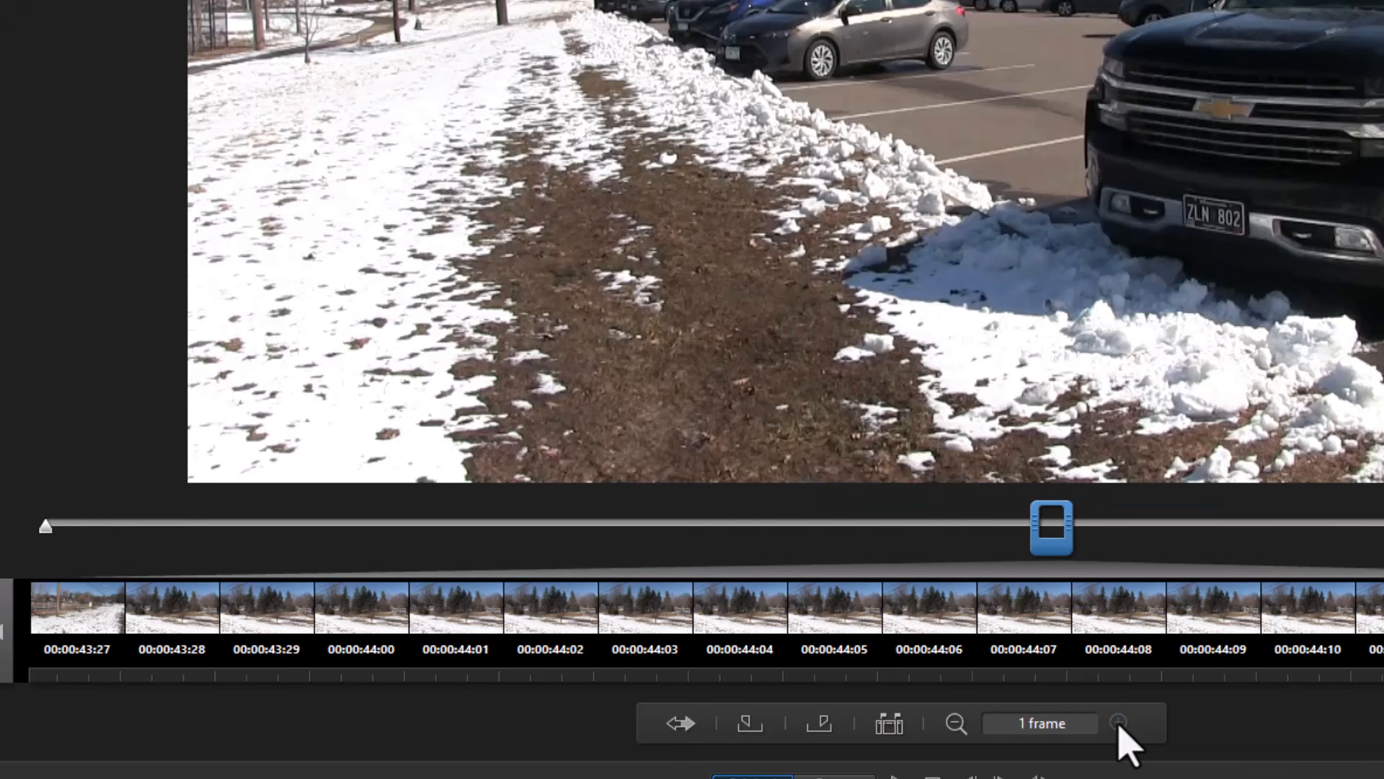
pyautogui.click(956, 724)
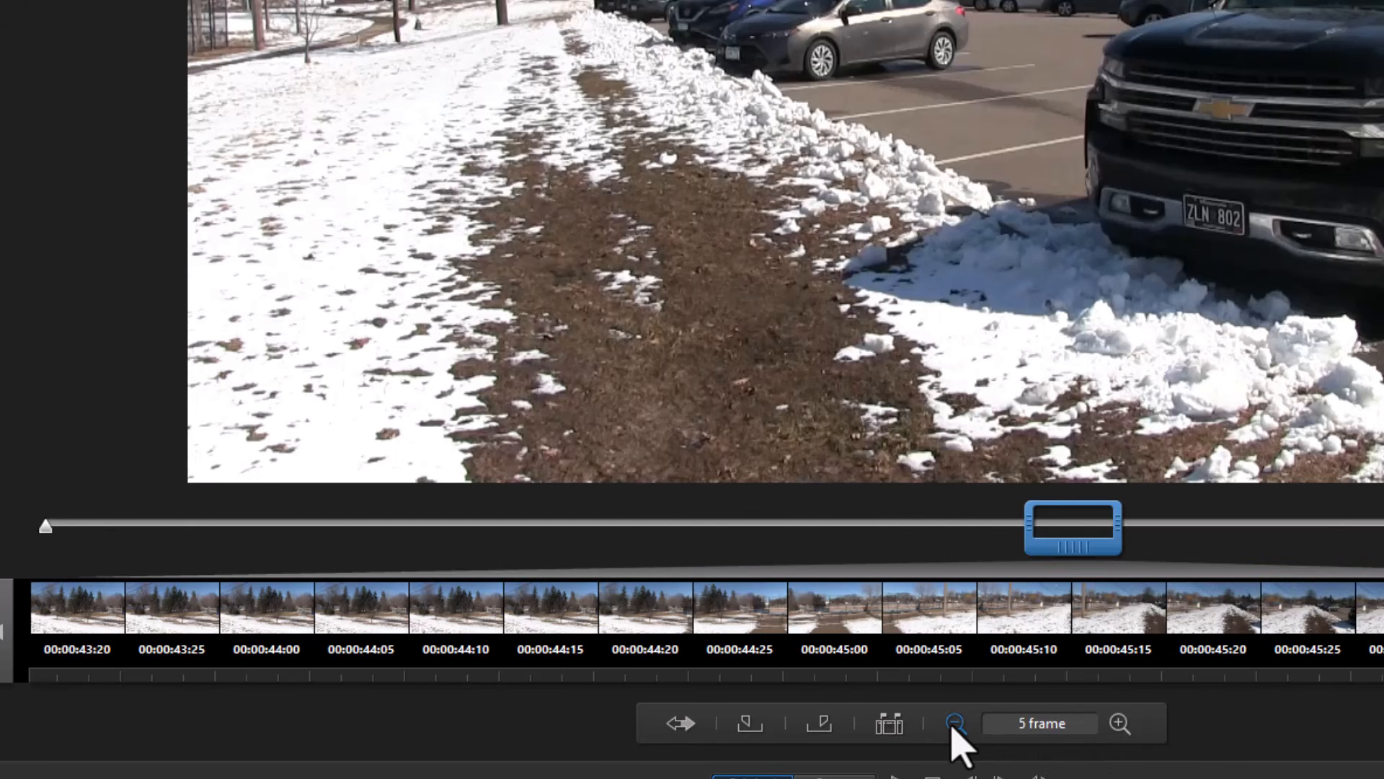
pyautogui.click(956, 723)
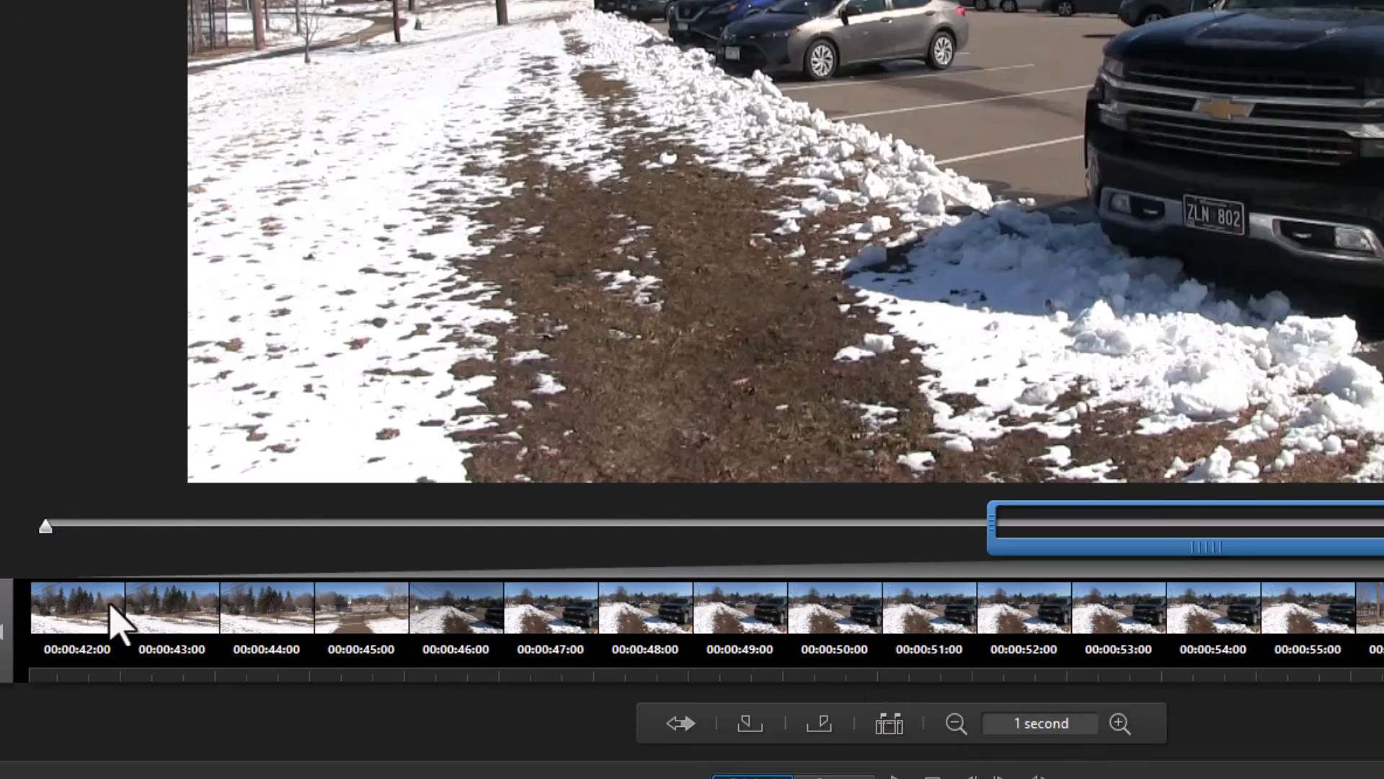
# Move the playhead to about the 10-second mark and compare the 5-frame and 1-second thumbnail intervals there
pyautogui.moveTo(45, 527); pyautogui.dragTo(382, 526)
pyautogui.click(274, 527)
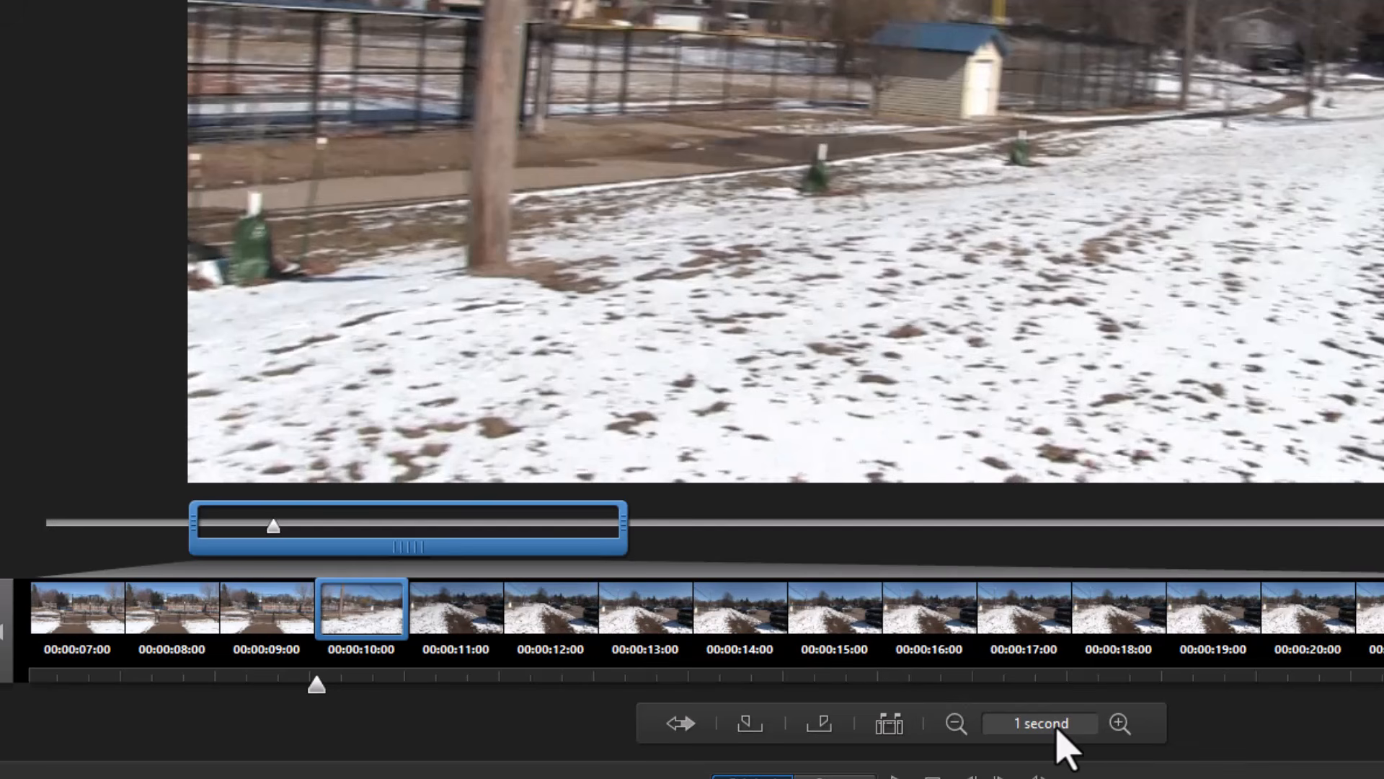
pyautogui.click(1120, 723)
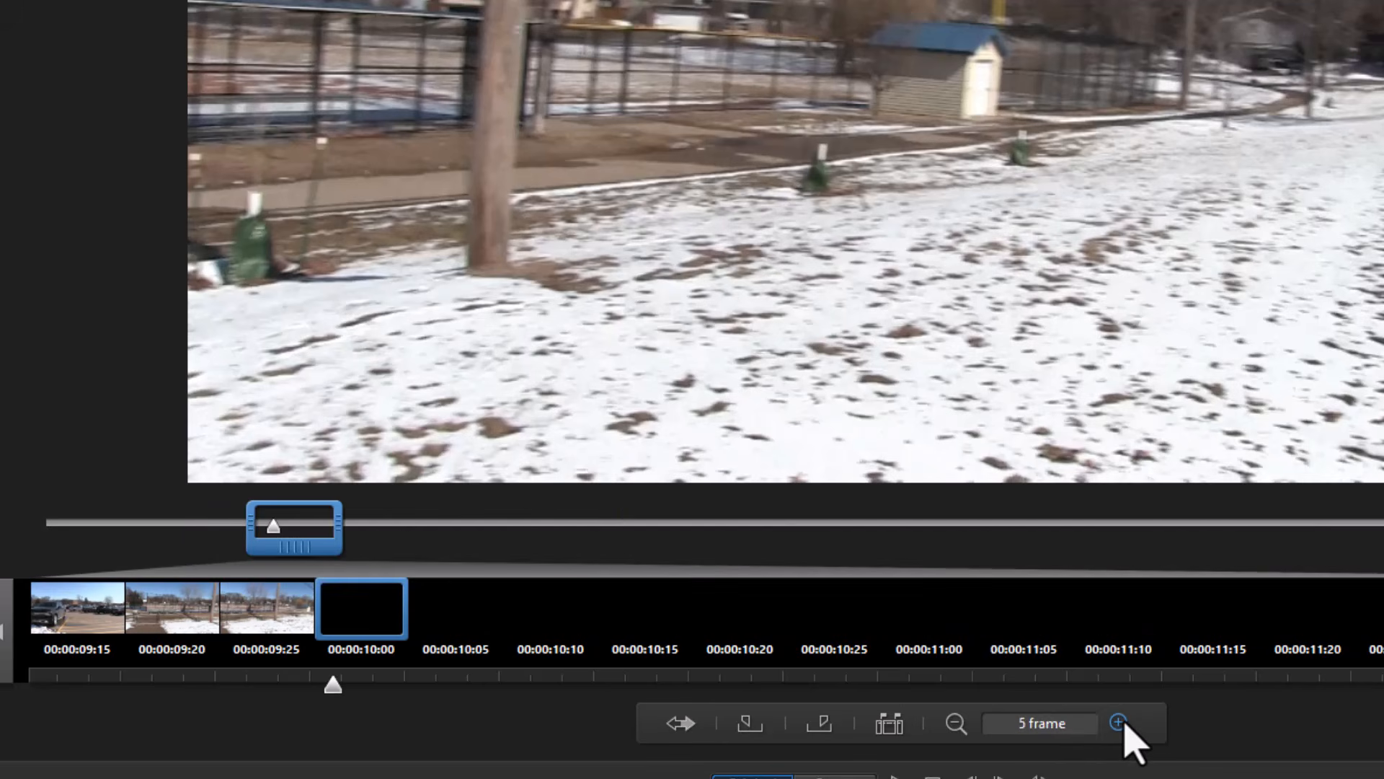
pyautogui.click(954, 723)
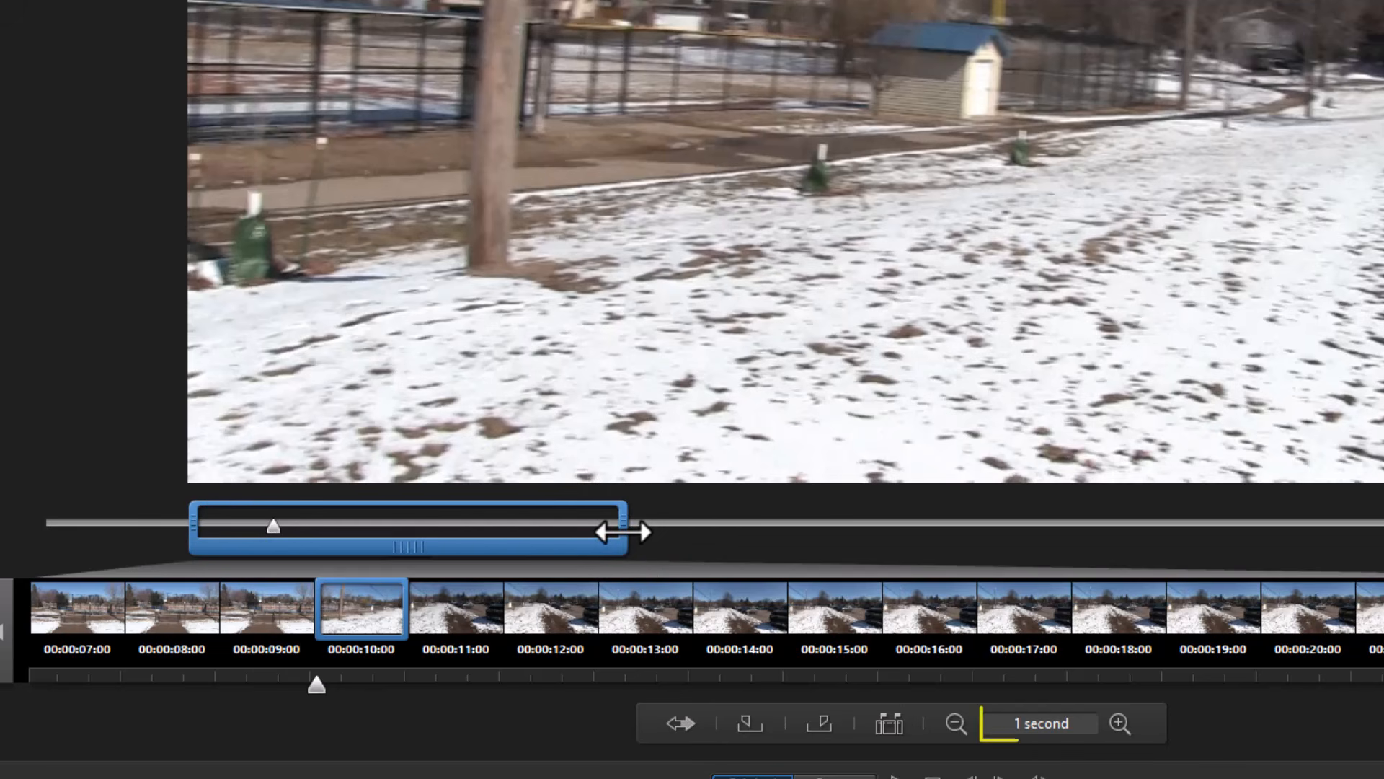
# Widen the thumbnail interval to 2 seconds and look through different stretches of the video in the thumbnail strip
pyautogui.moveTo(623, 532); pyautogui.dragTo(1031, 567)
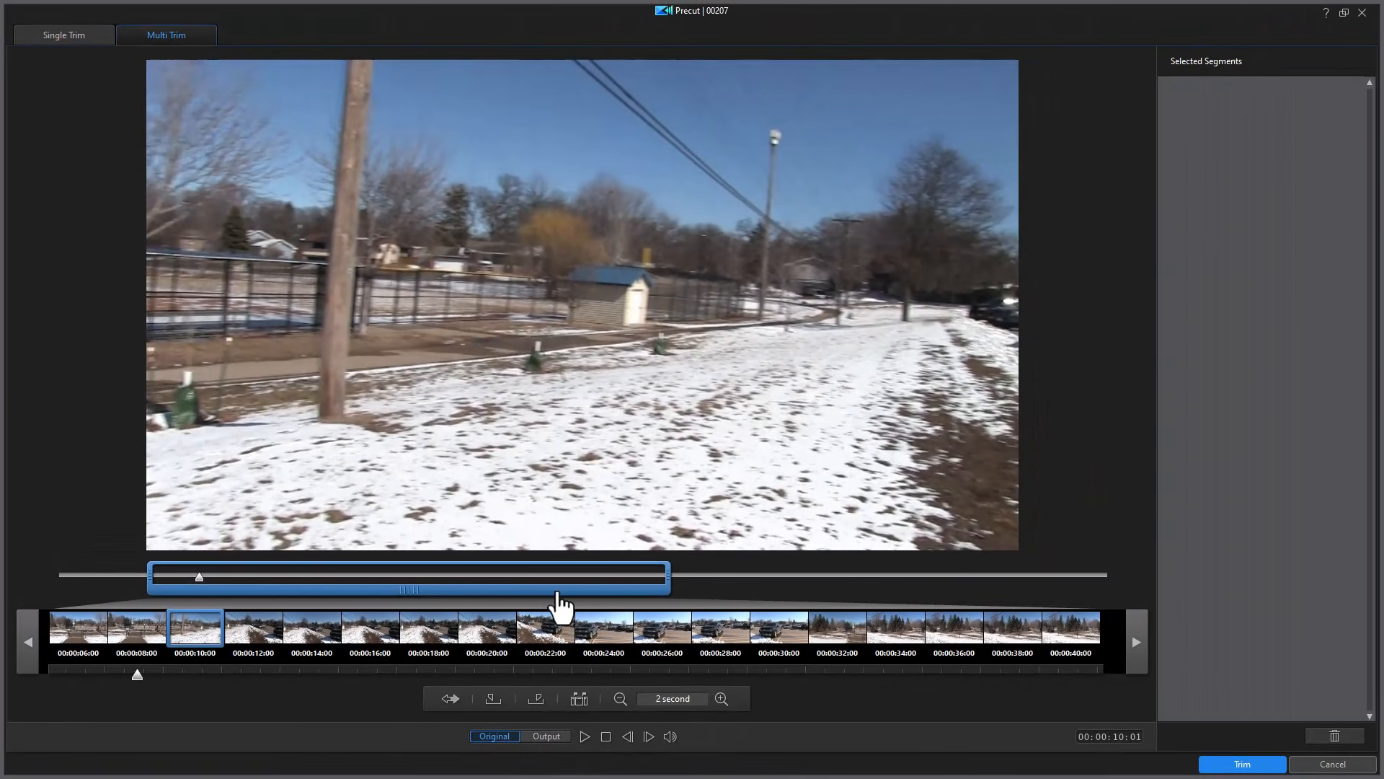
pyautogui.moveTo(569, 594); pyautogui.dragTo(663, 649)
pyautogui.click(1142, 640)
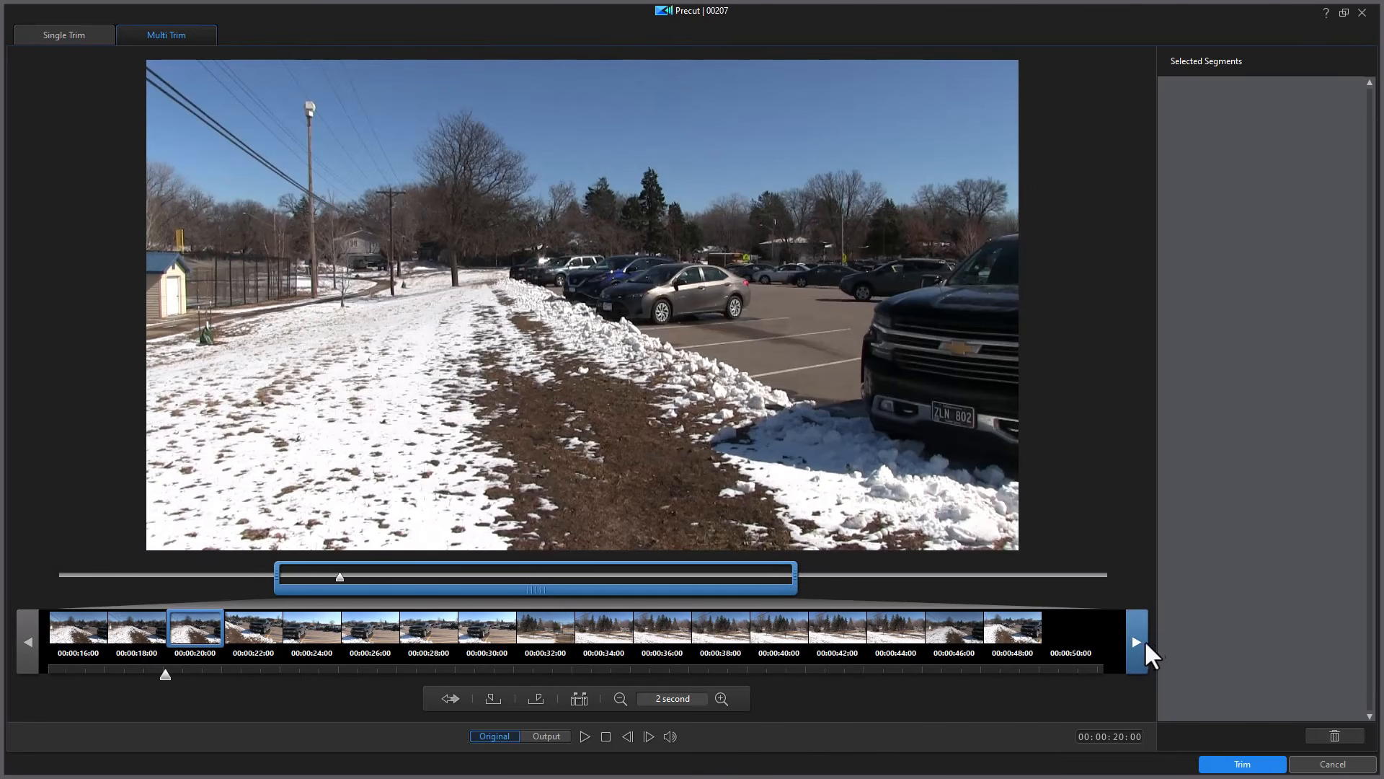
pyautogui.click(1140, 639)
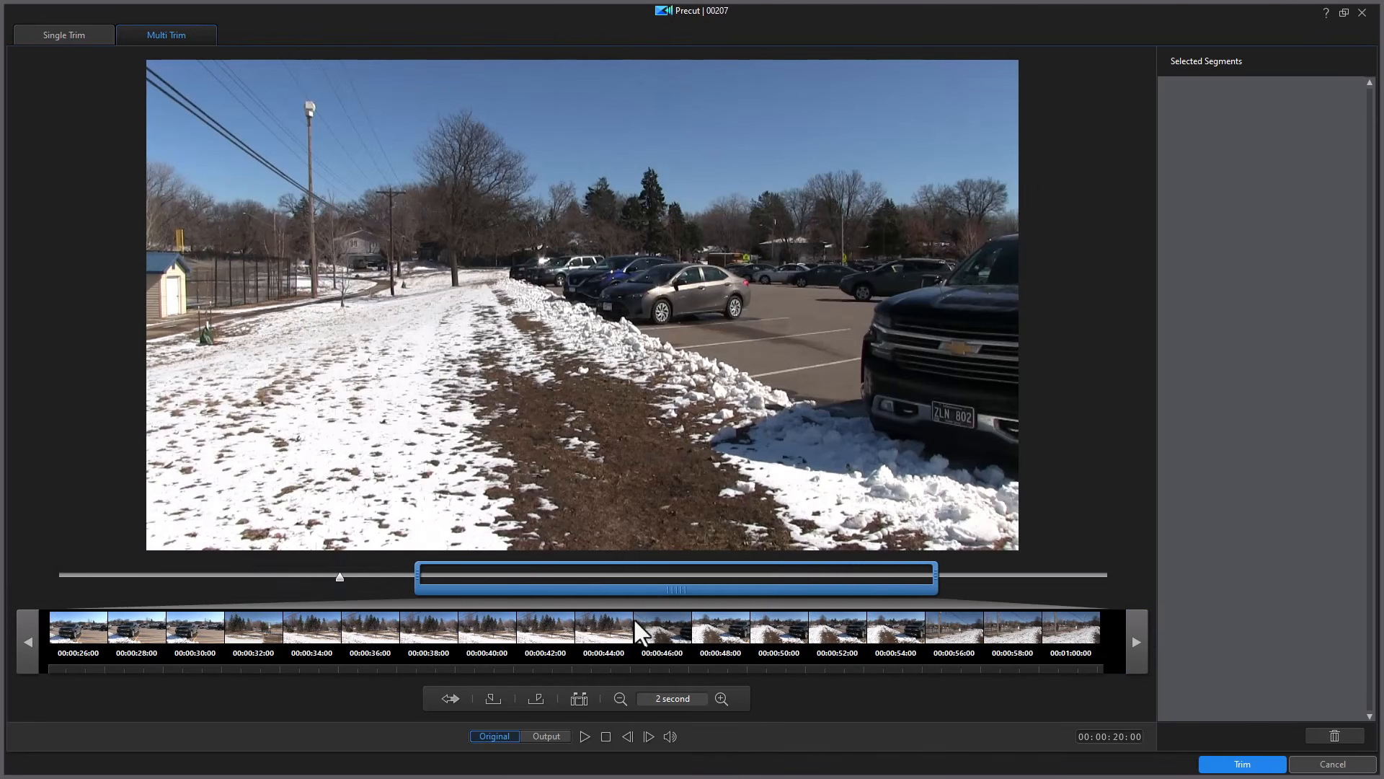
pyautogui.moveTo(549, 602); pyautogui.dragTo(376, 604)
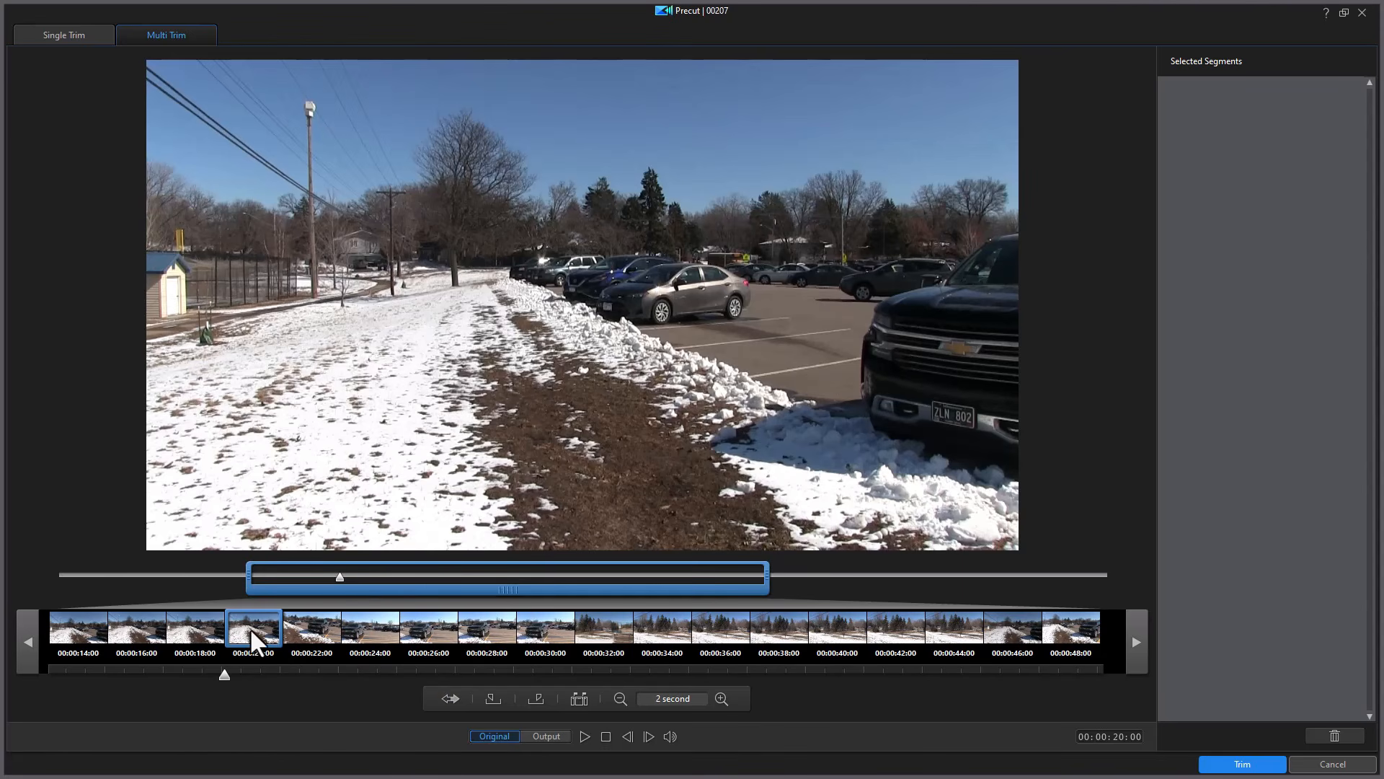
# Mark a segment of the video with its in point at 00:00:22:00 and its out point at 00:00:30:00
pyautogui.click(330, 638)
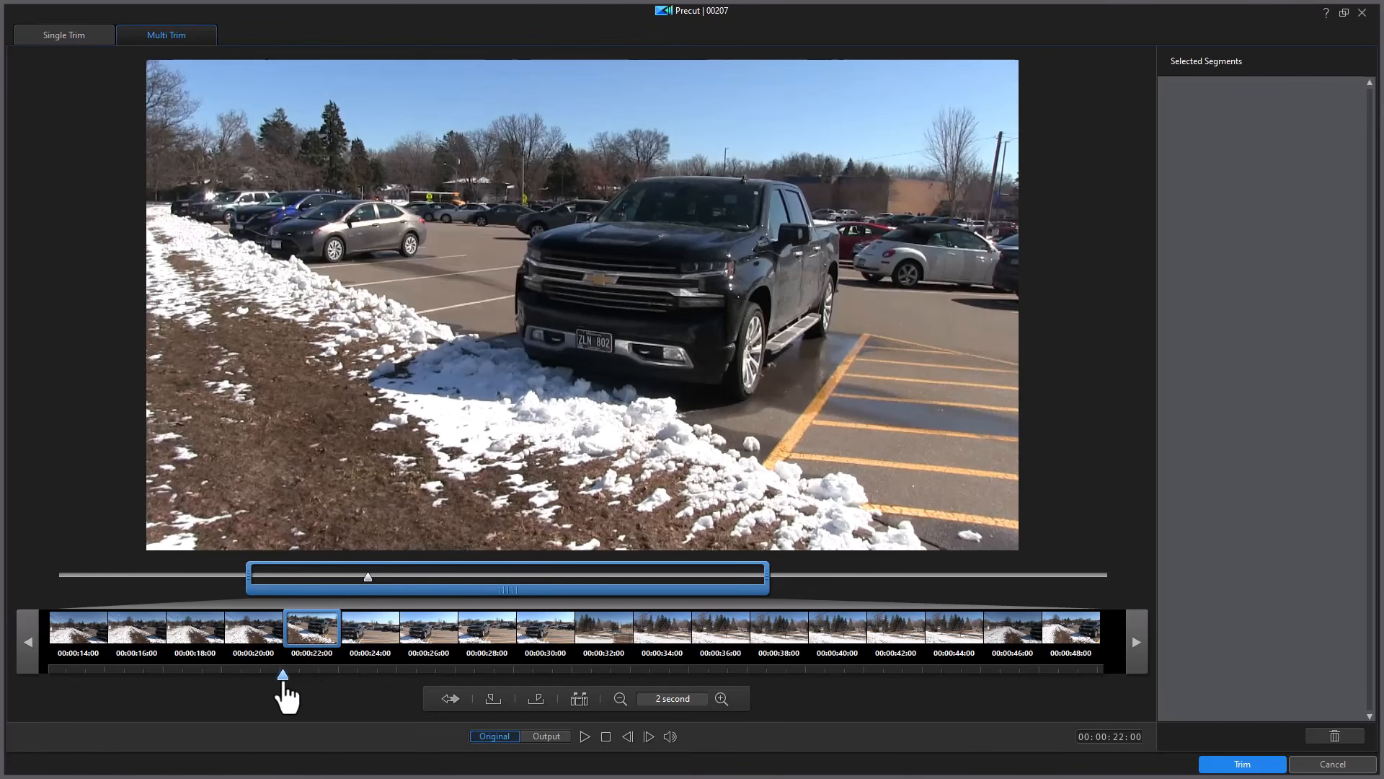
pyautogui.click(492, 698)
pyautogui.moveTo(281, 681); pyautogui.dragTo(430, 682)
pyautogui.click(496, 630)
pyautogui.click(559, 626)
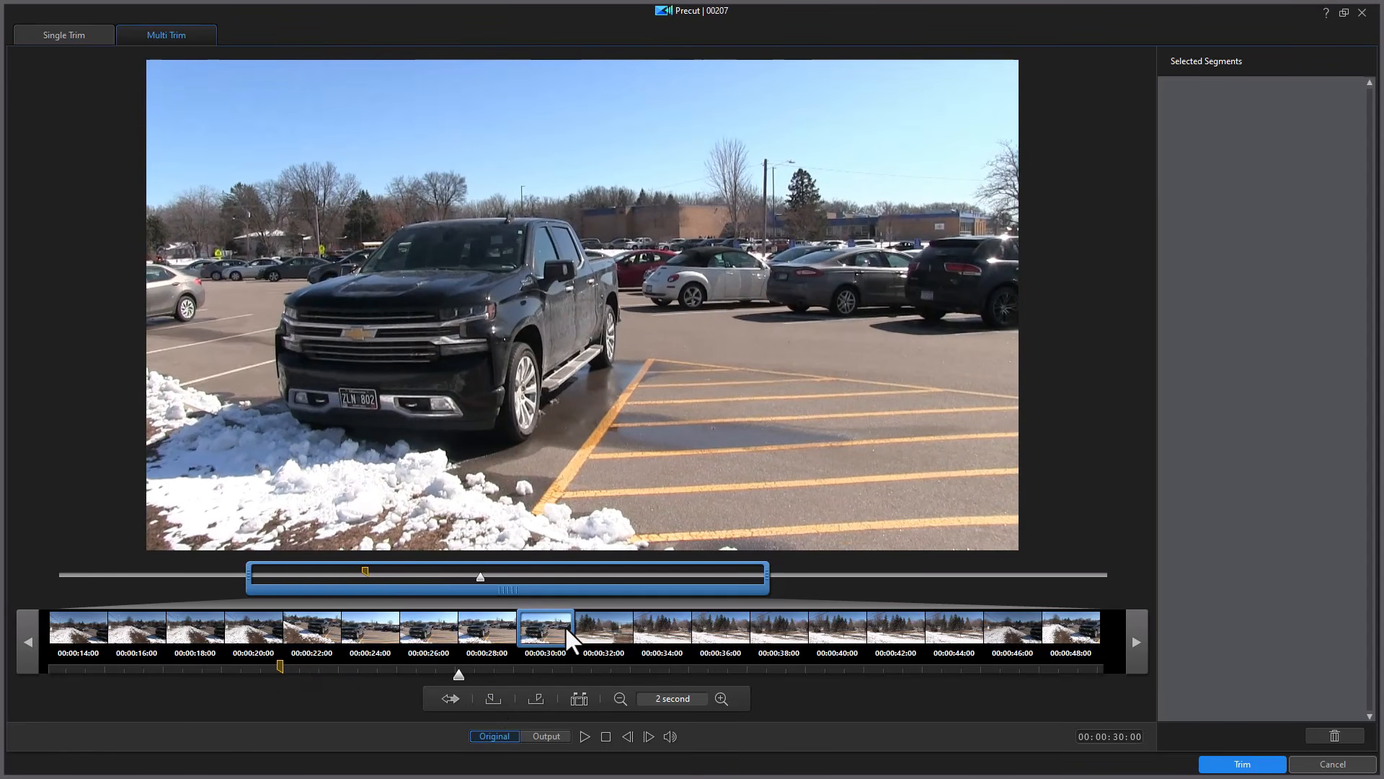
pyautogui.click(536, 699)
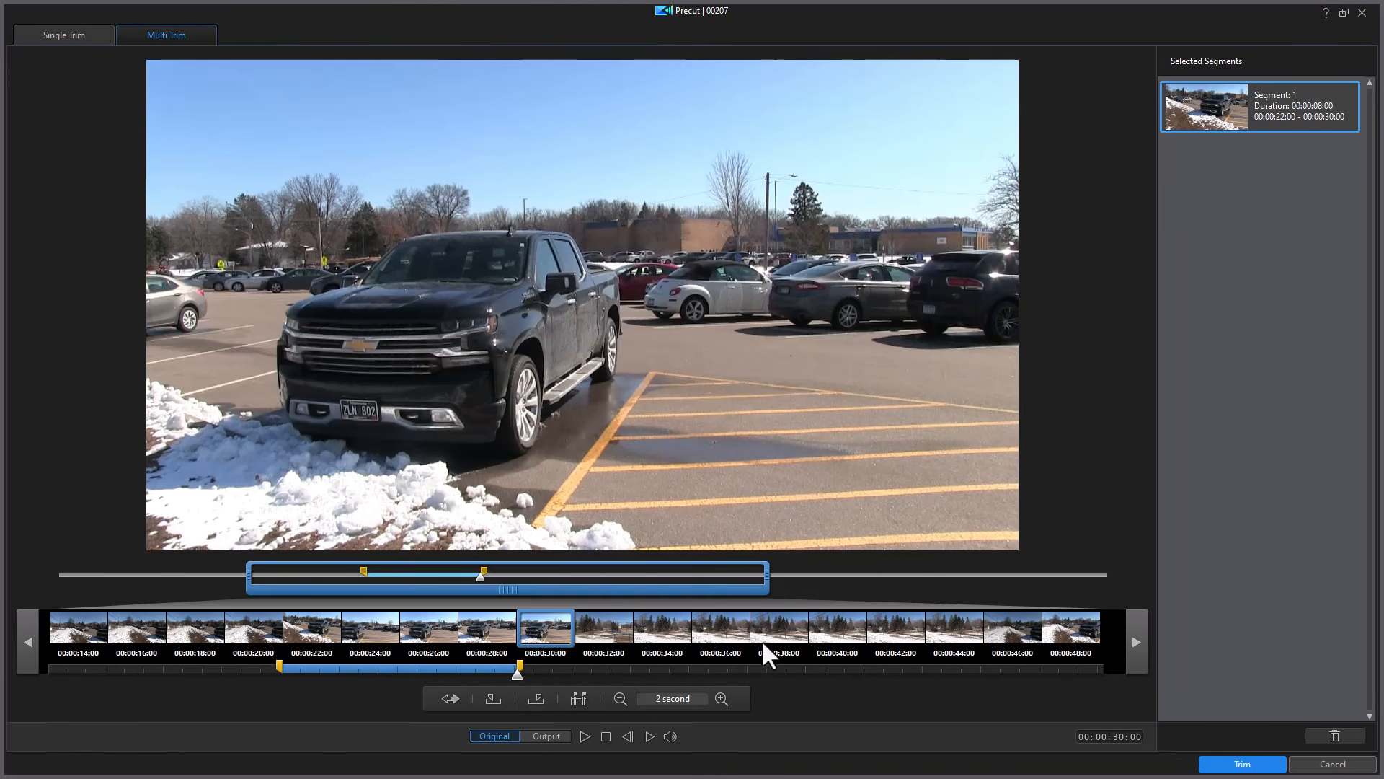
# Mark a second segment of the video with its in point at 00:00:56:00 and its out point at 00:01:04:00
pyautogui.click(1145, 643)
pyautogui.moveTo(745, 591); pyautogui.dragTo(1033, 626)
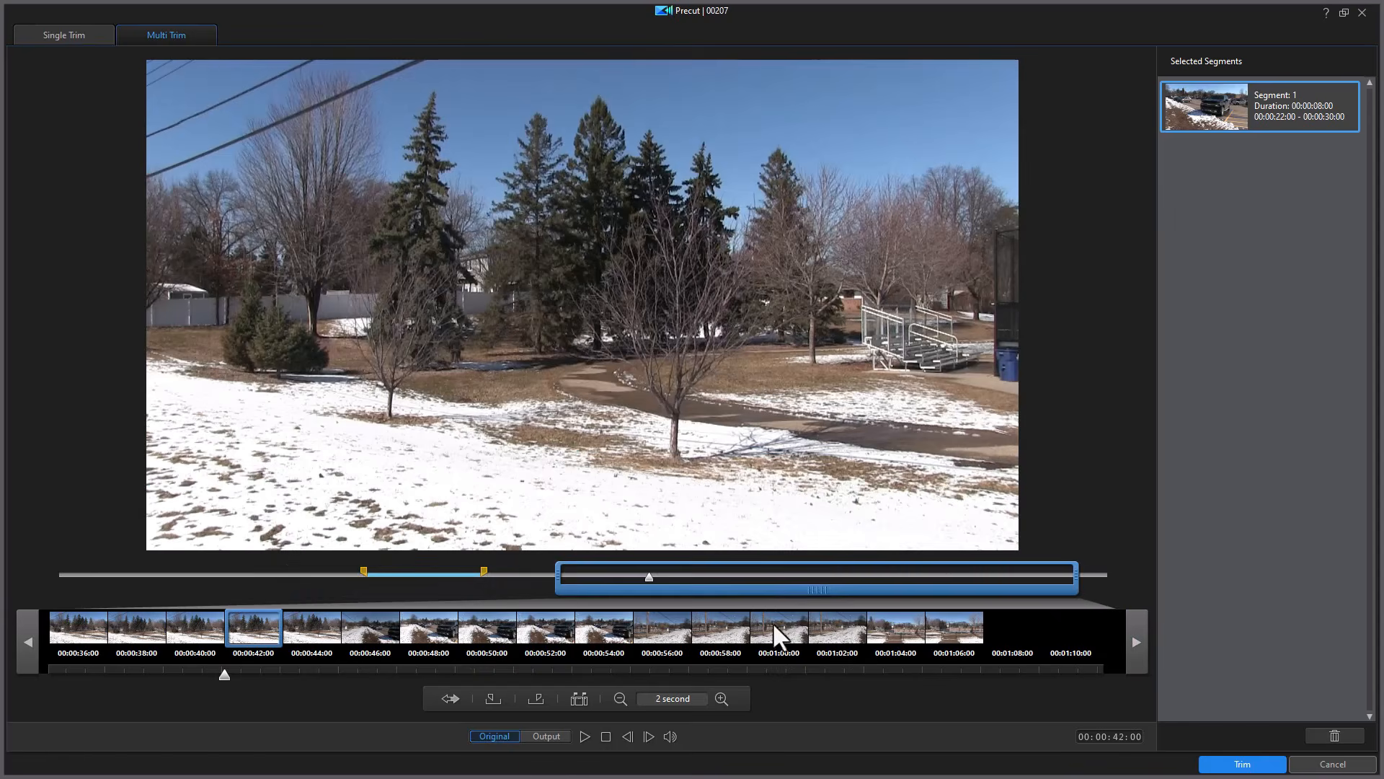
pyautogui.click(660, 633)
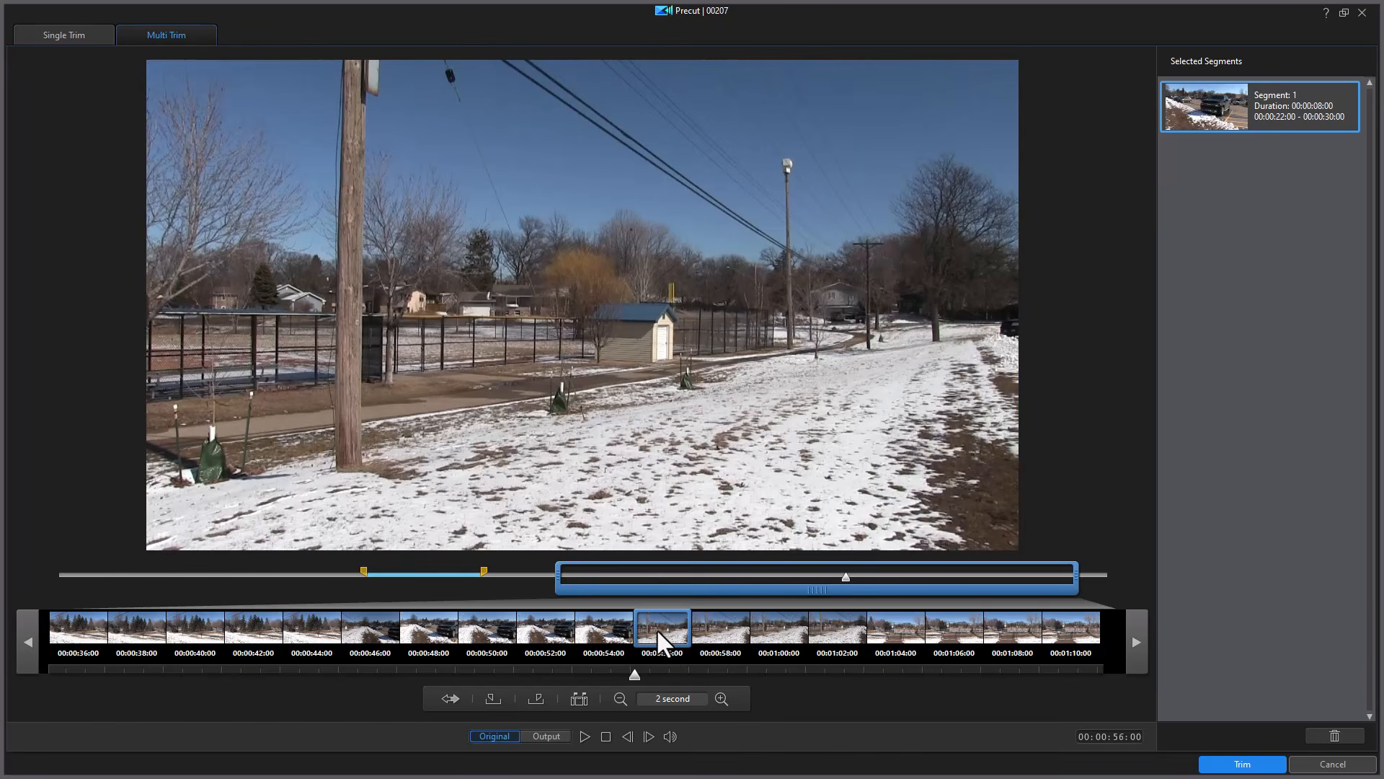
pyautogui.click(490, 697)
pyautogui.click(1010, 624)
pyautogui.click(885, 629)
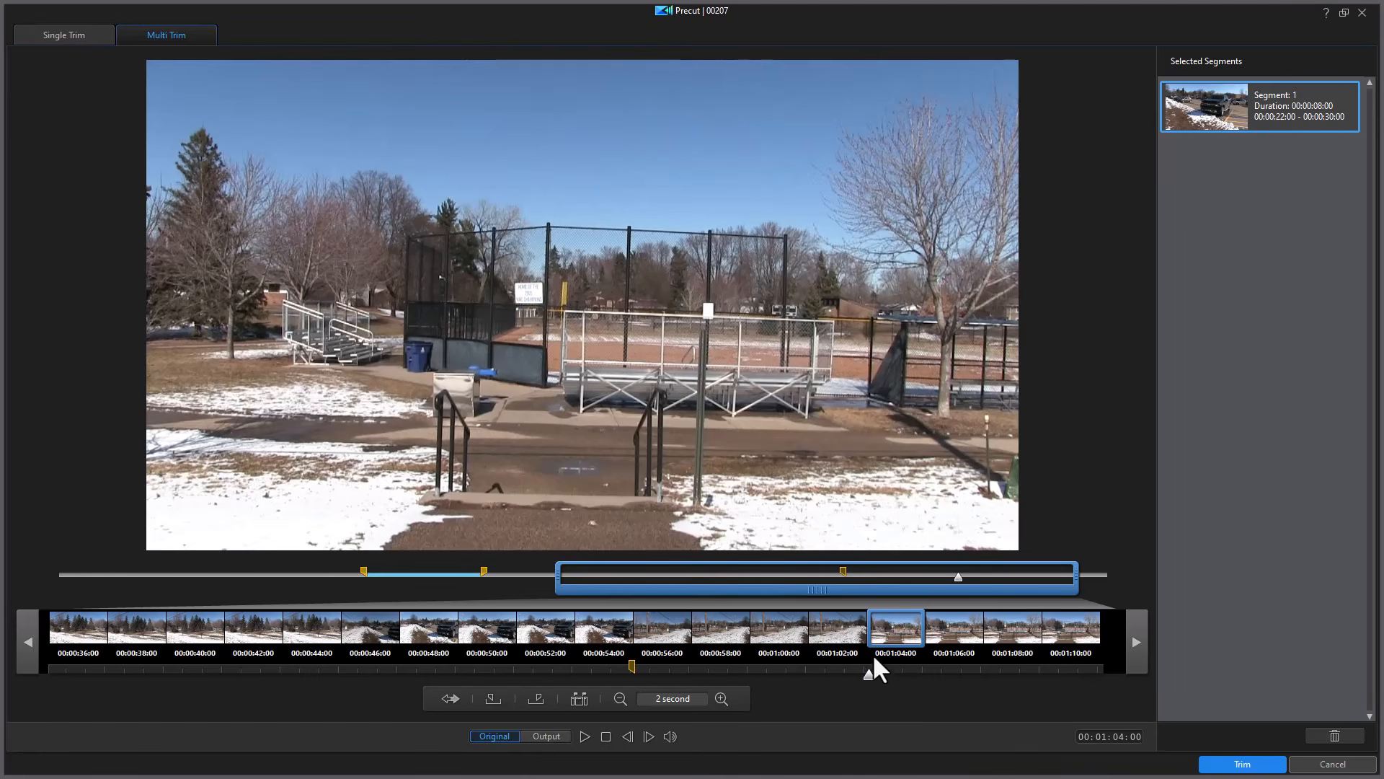
pyautogui.click(534, 698)
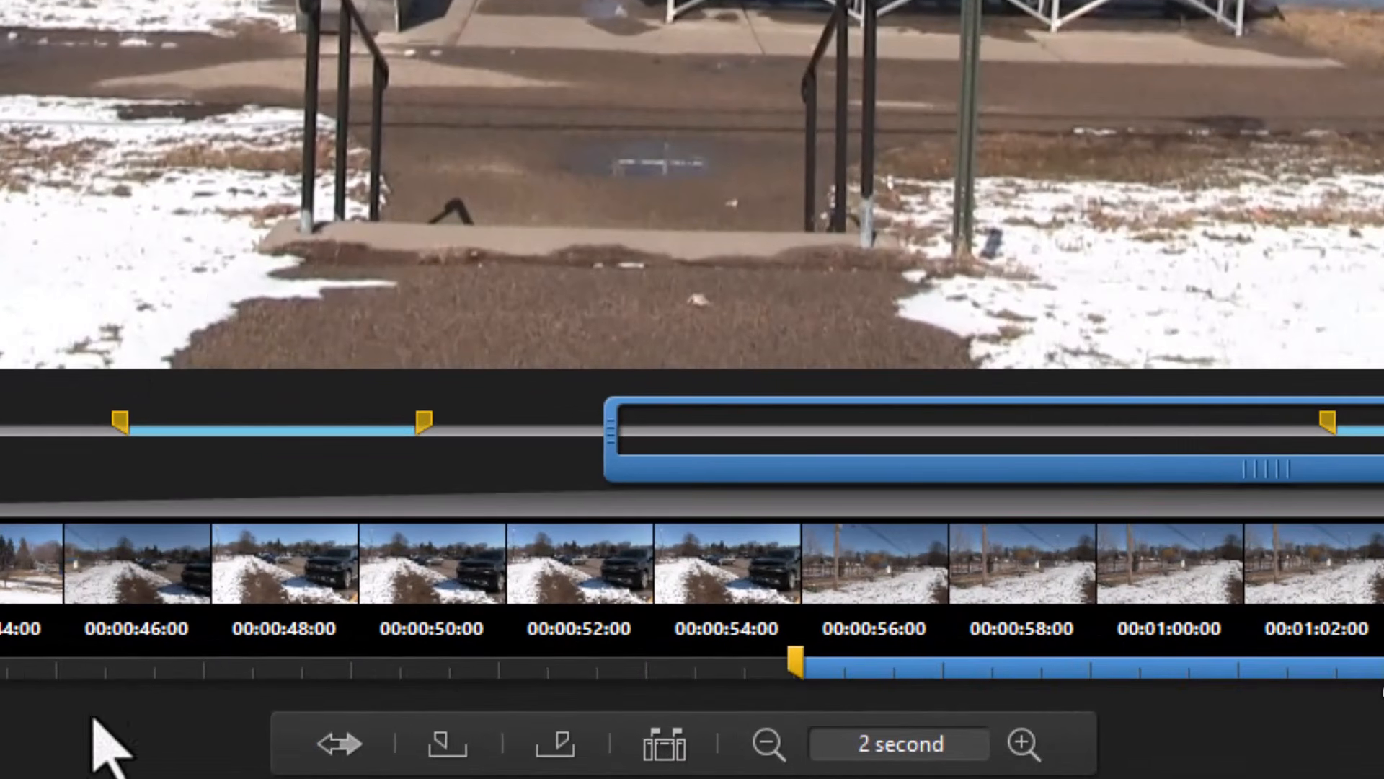
# Invert the marked segments so the unmarked stretches are kept, and trim the clip into those pieces
pyautogui.click(332, 750)
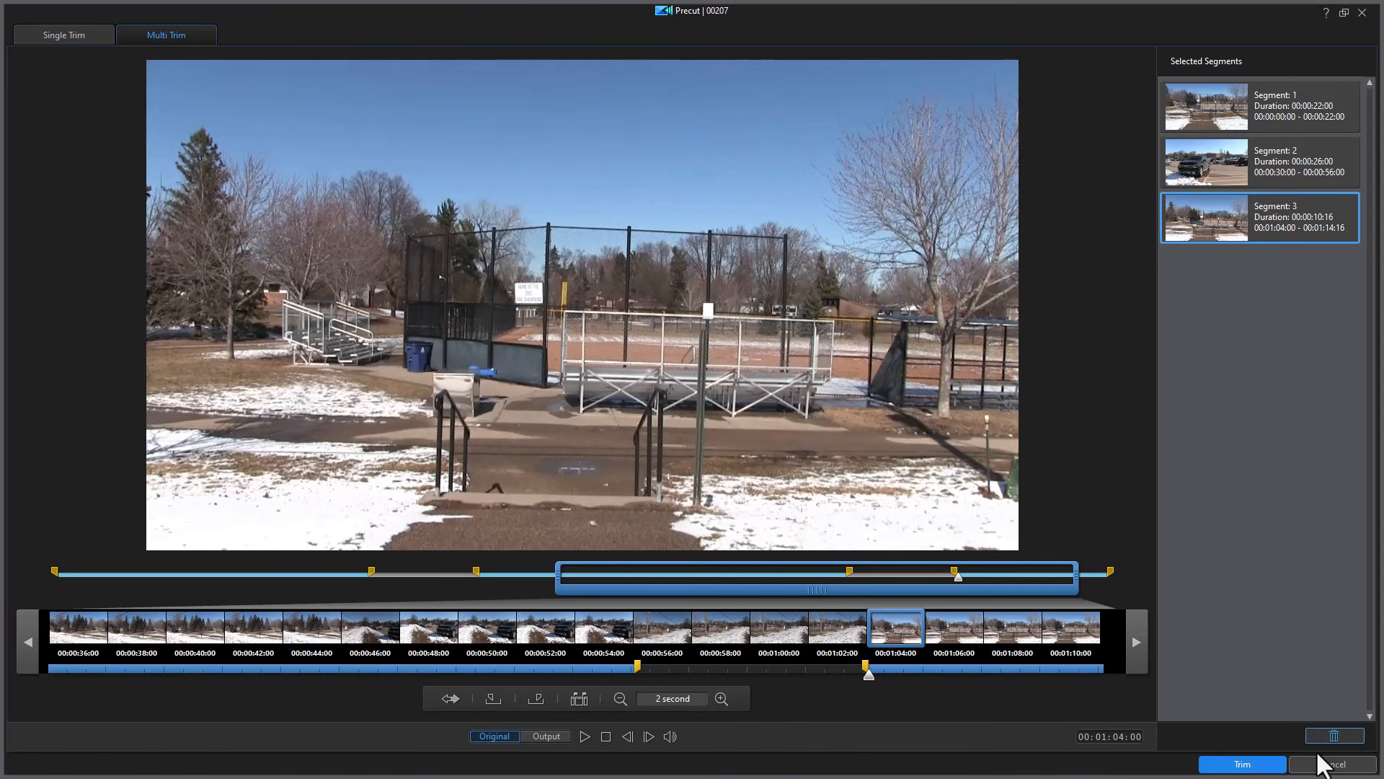
pyautogui.click(1243, 762)
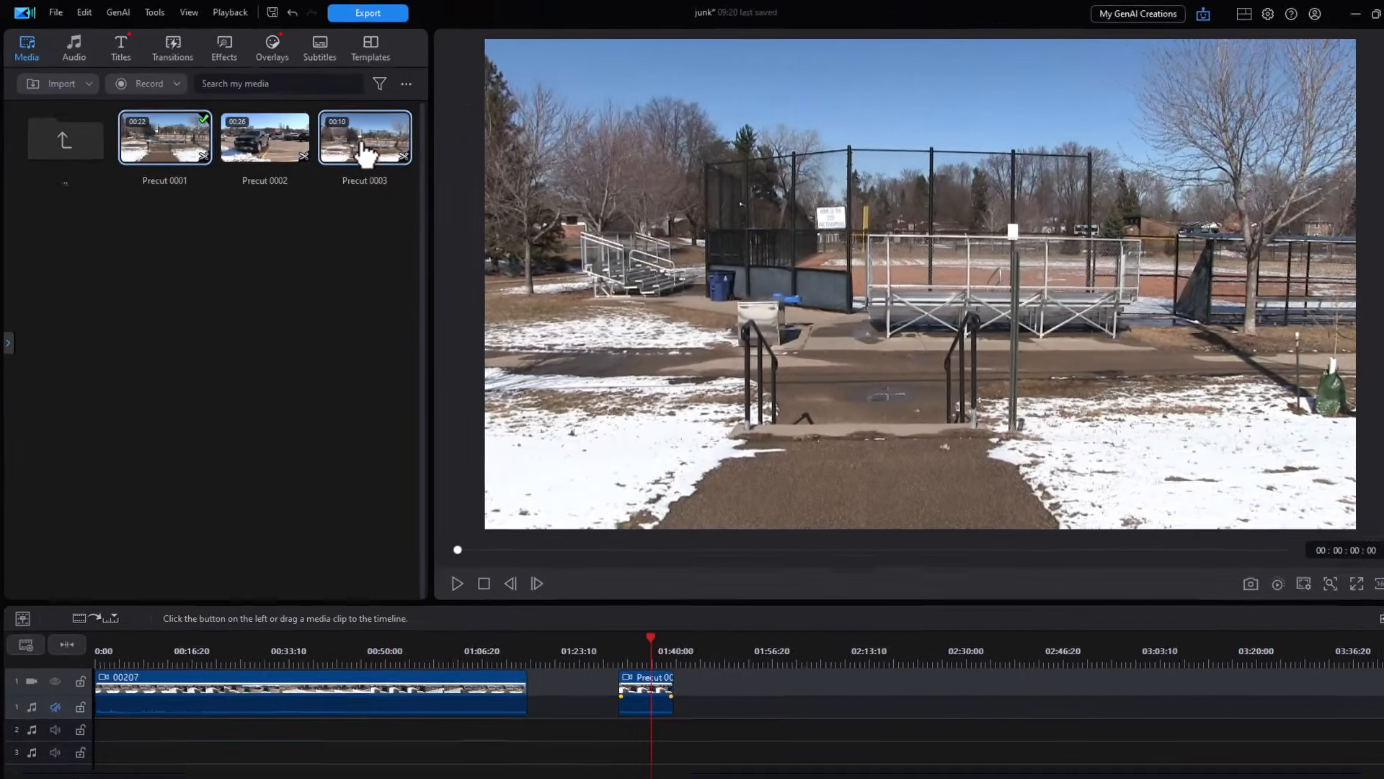
# Place Precut 0003 on video track 1 after the other precut clip, leaving a gap, and return to the parent media folder
pyautogui.moveTo(1133, 445); pyautogui.dragTo(1115, 446)
pyautogui.moveTo(359, 152); pyautogui.dragTo(750, 692)
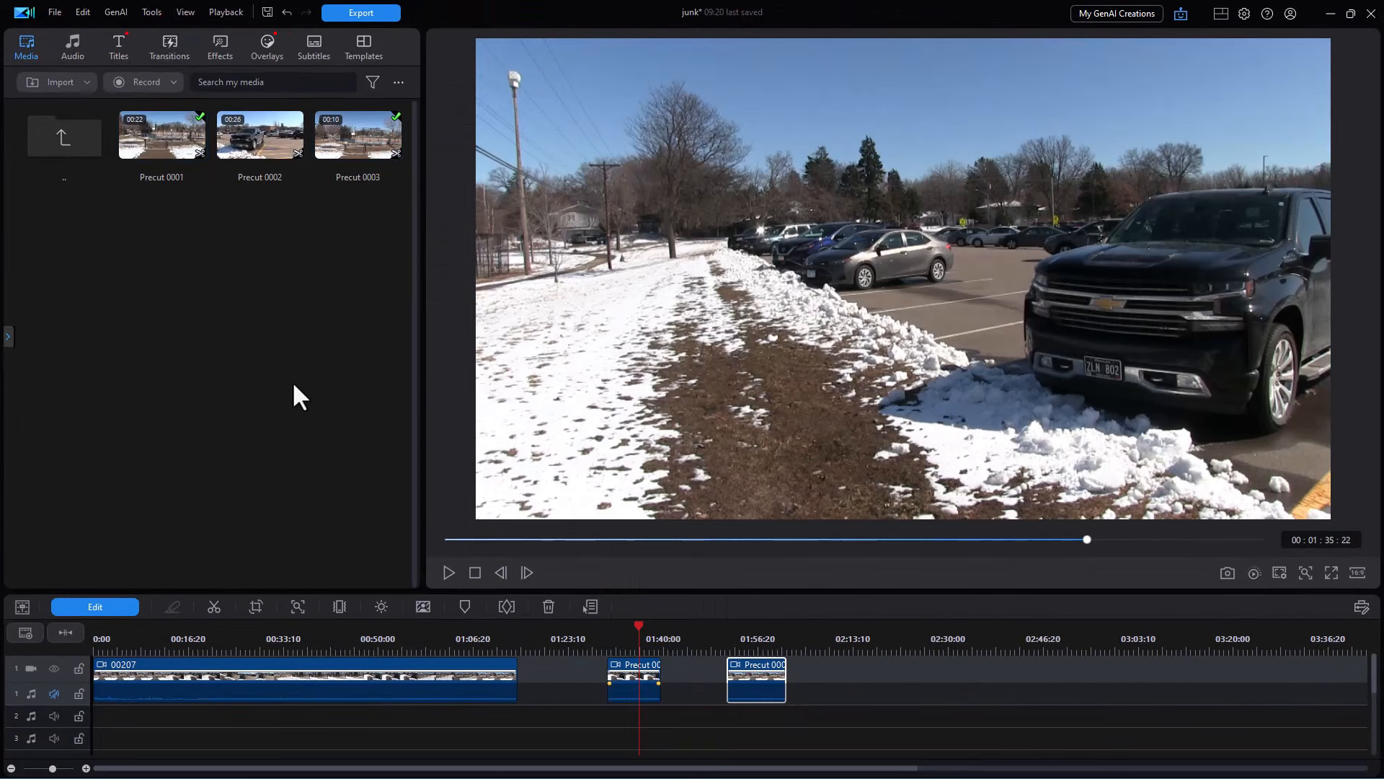
pyautogui.doubleClick(67, 137)
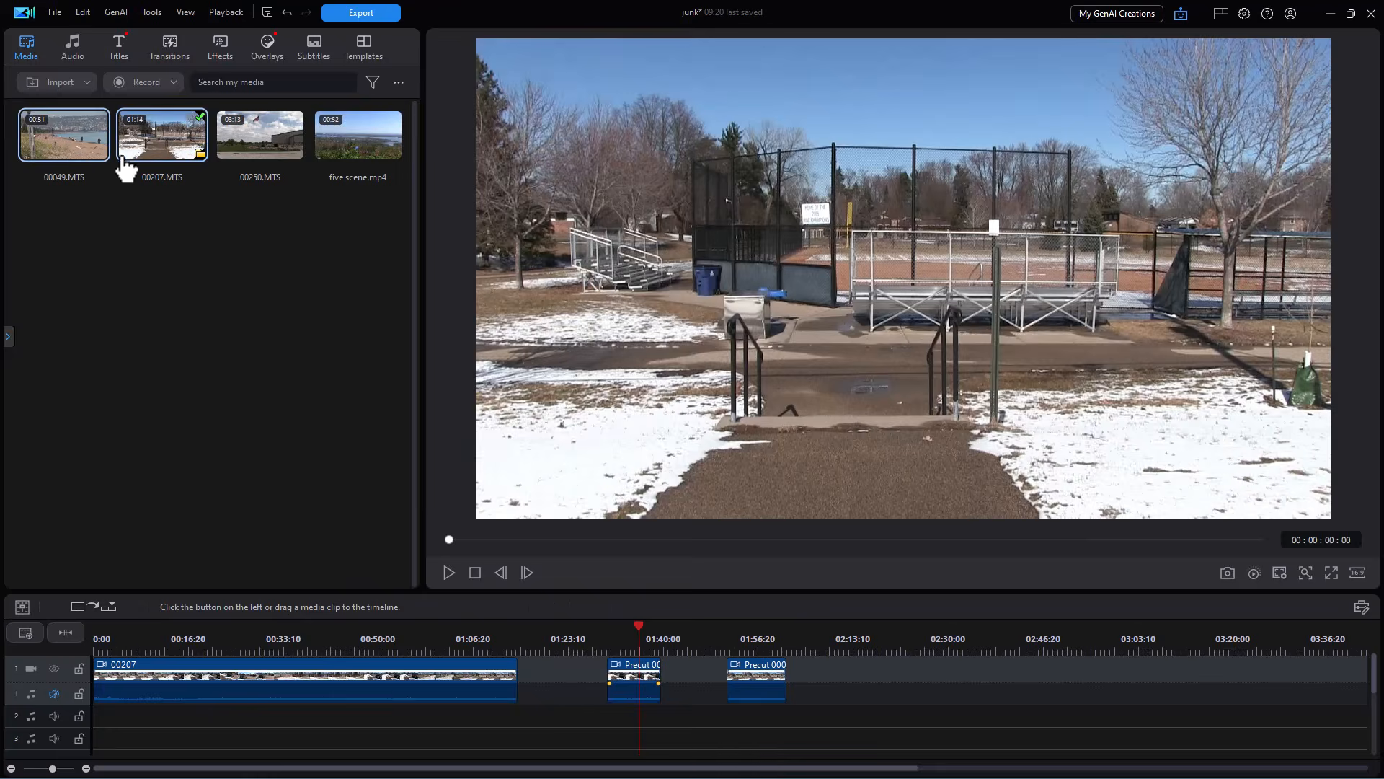